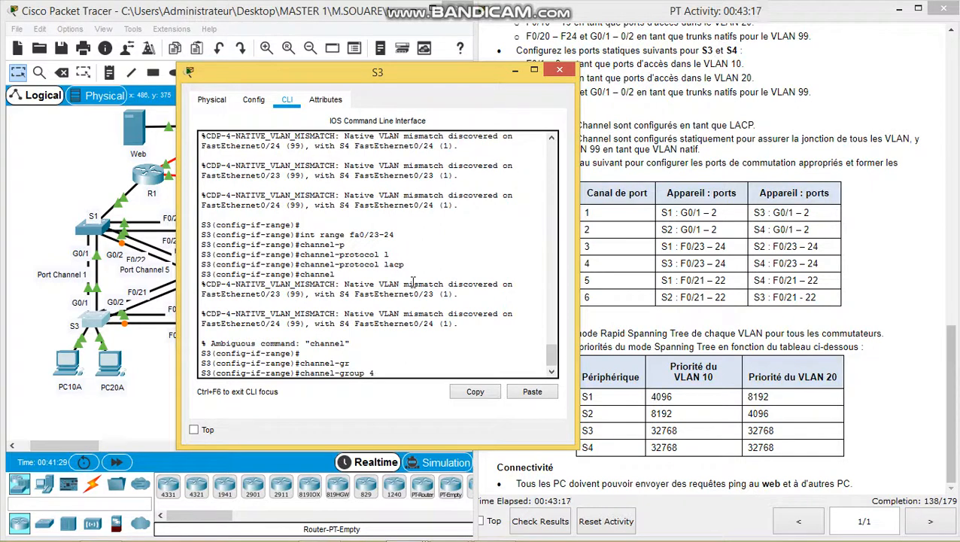
- Finish assigning S3's interfaces fa0/23-24 to channel group 4 in active mode and close the switch's window
type("mo")
key("Tab")
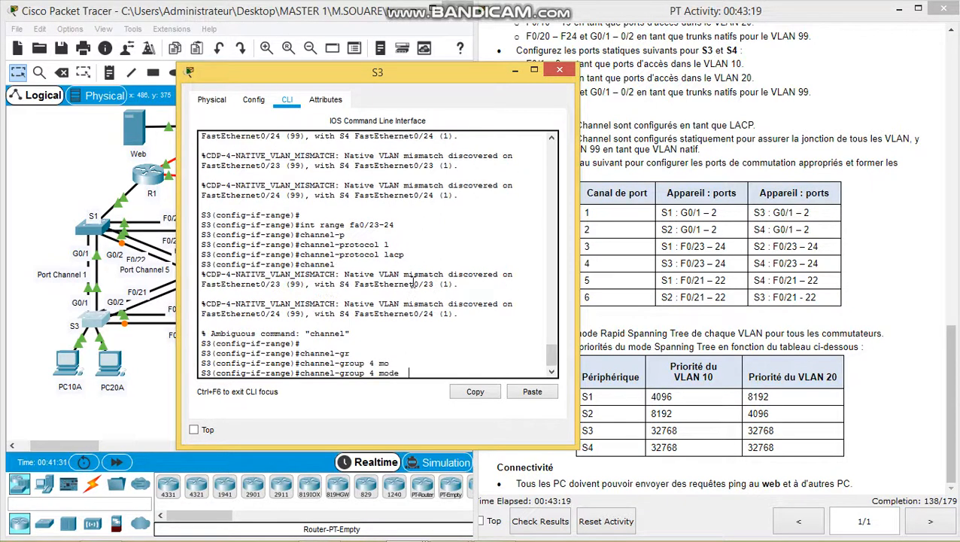
type("ac")
key("Tab")
key("Return")
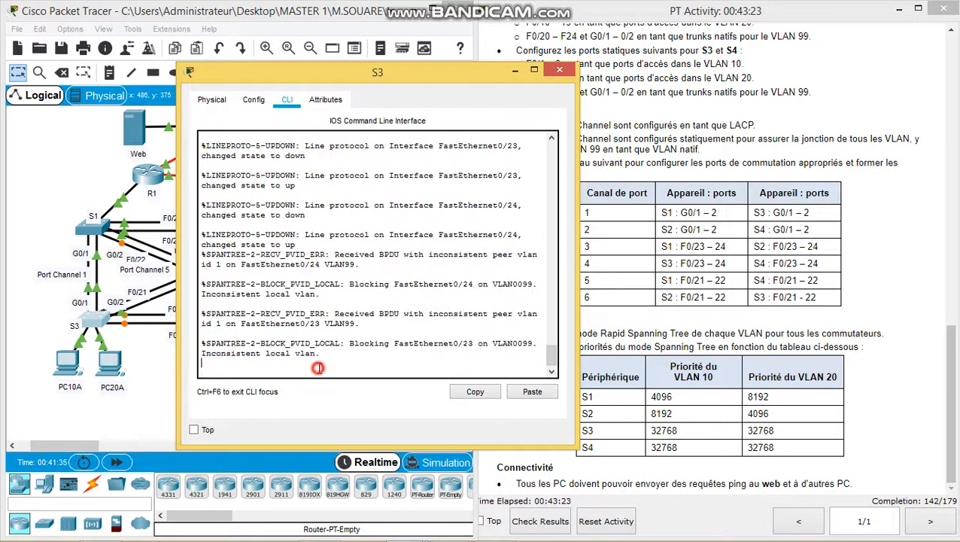
key("Return")
key("Return")
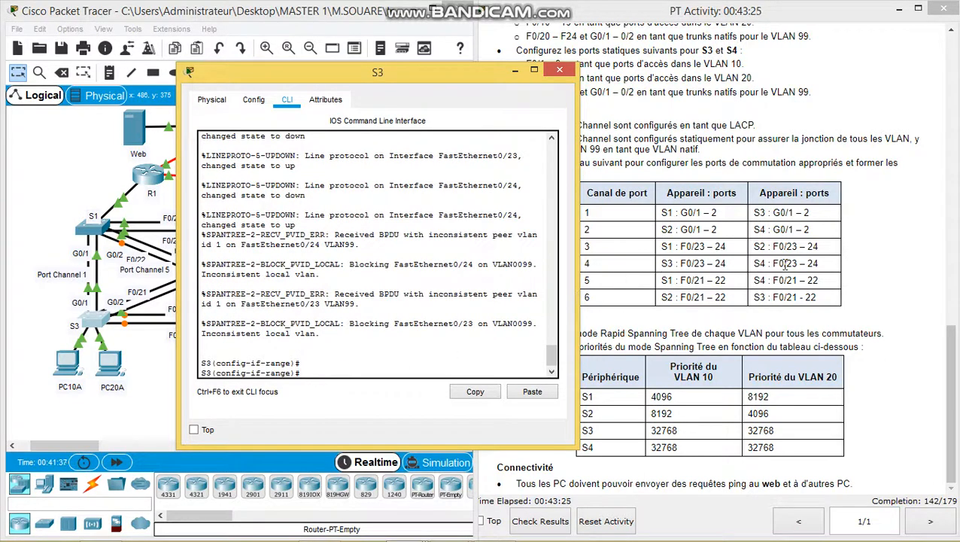
left_click(560, 70)
- Open the command line of switch S4 and enter configuration of the interface range fa0/23-24
left_click(256, 405)
left_click(327, 320)
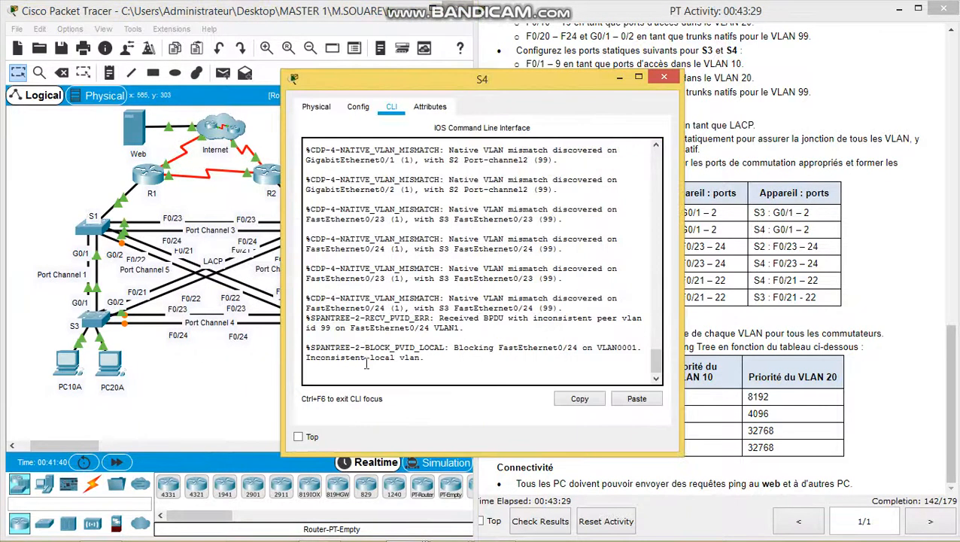
left_click(367, 379)
key("Return")
key("Return")
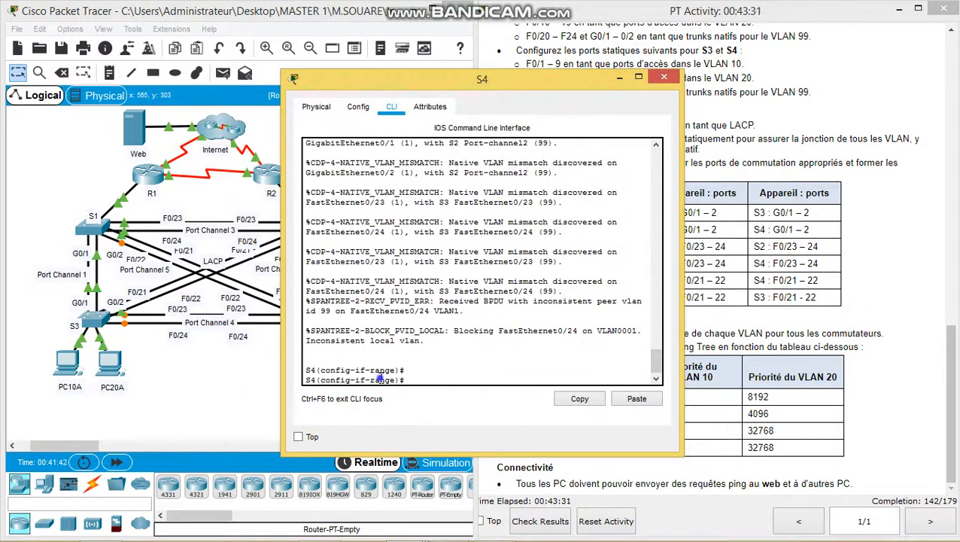
right_click(369, 376)
left_click(407, 397)
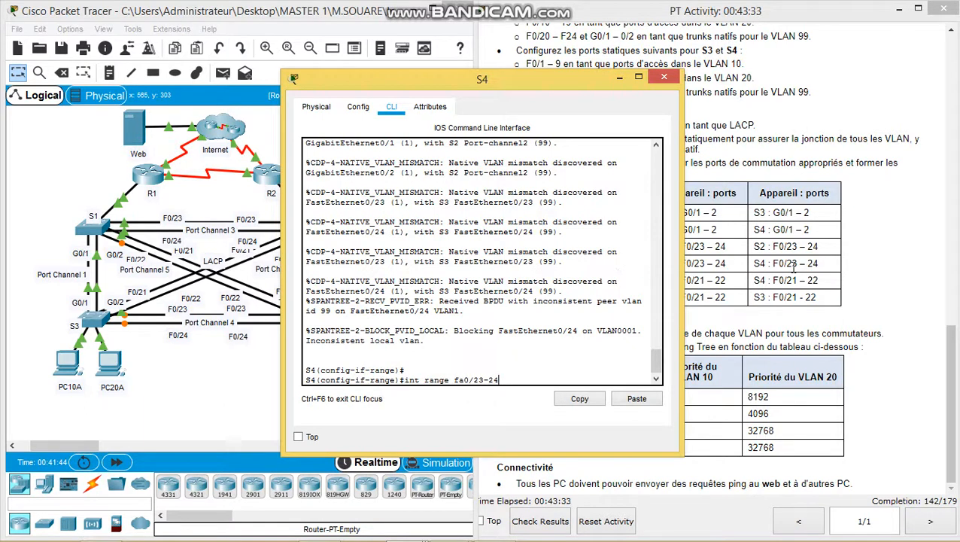
key("Return")
key("Return")
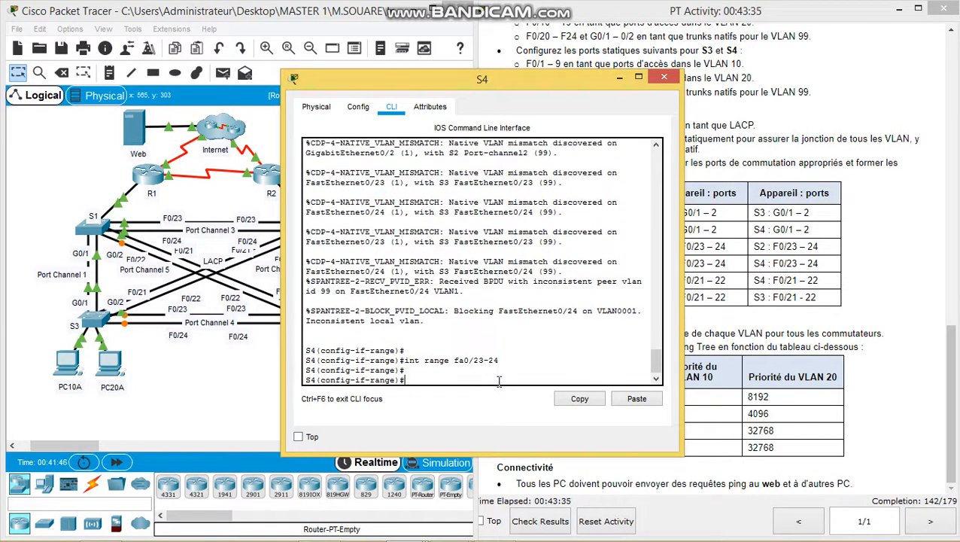
- Set the channel protocol of S4's interfaces fa0/23-24 to LACP
type("channel-p")
key("Tab")
type("l")
key("Tab")
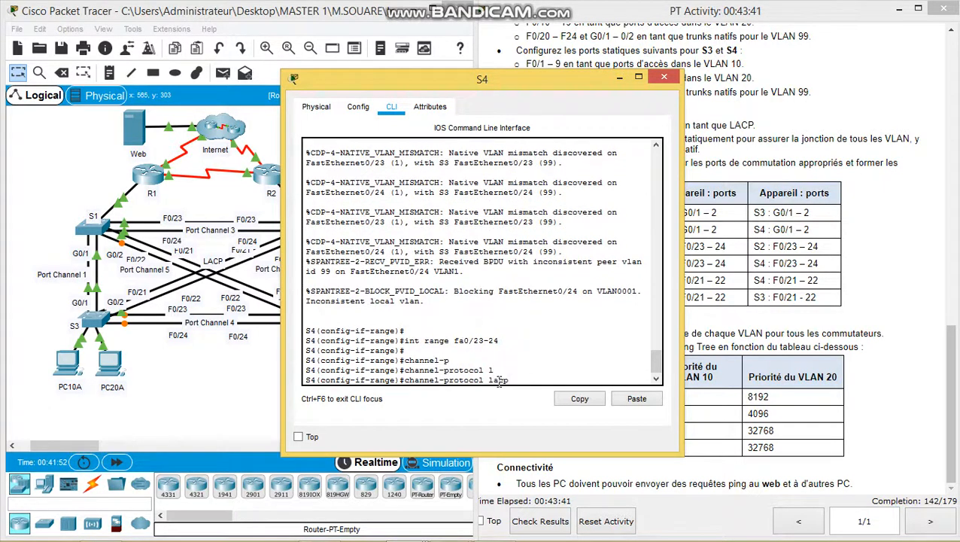
key("Return")
- Assign S4's interfaces fa0/23-24 to channel group 4 in active mode and close the switch's window
type("c")
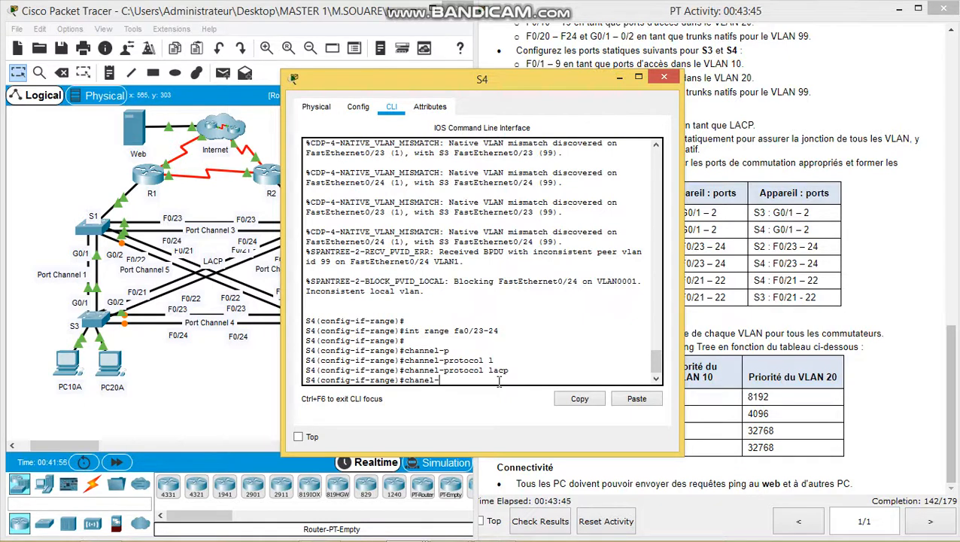
type("hannel-gr")
key("Tab")
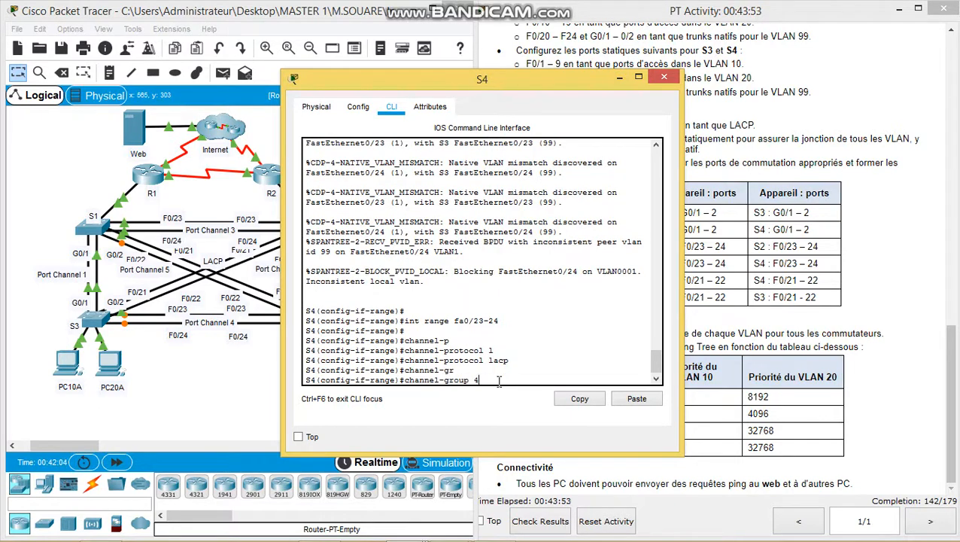
type("4 c")
key("BackSpace")
type("m")
key("Tab")
type("ac")
key("Tab")
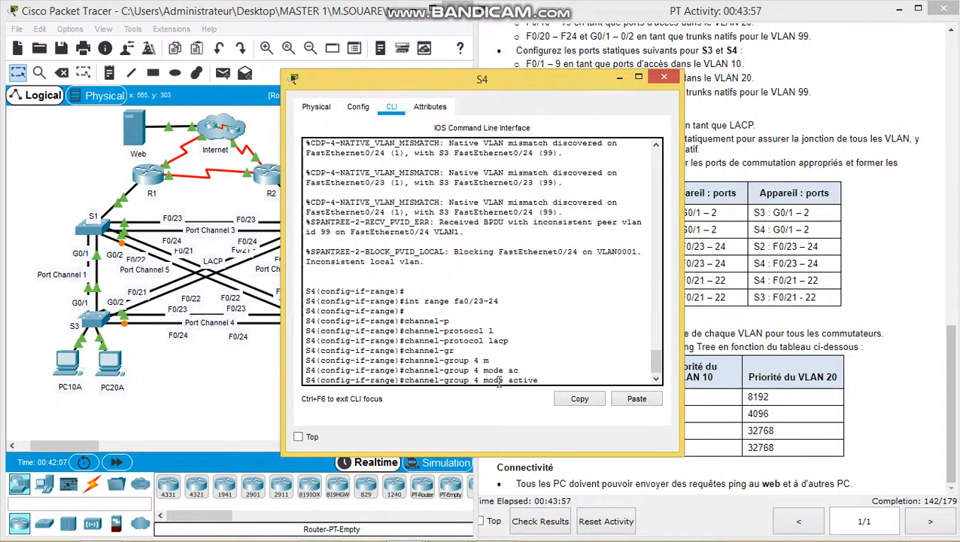
key("Return")
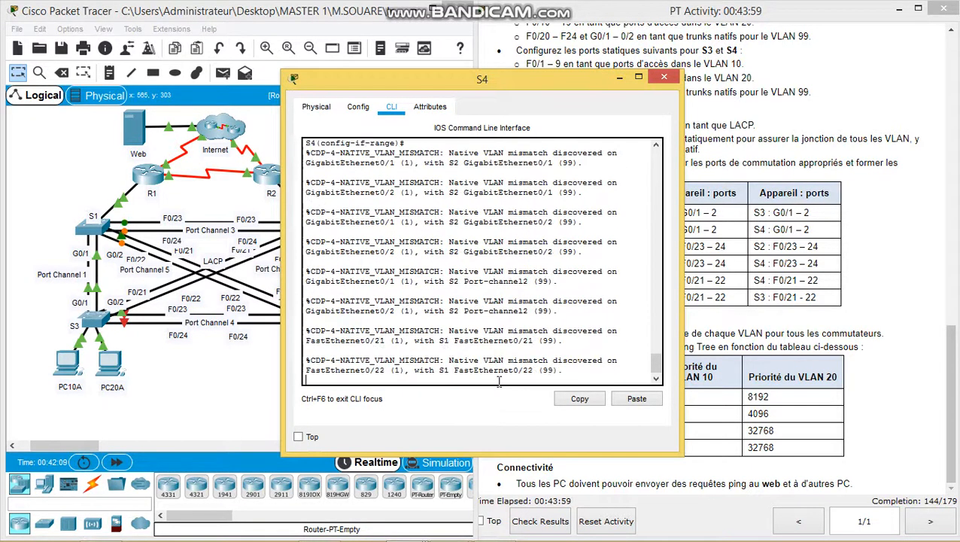
left_click(665, 78)
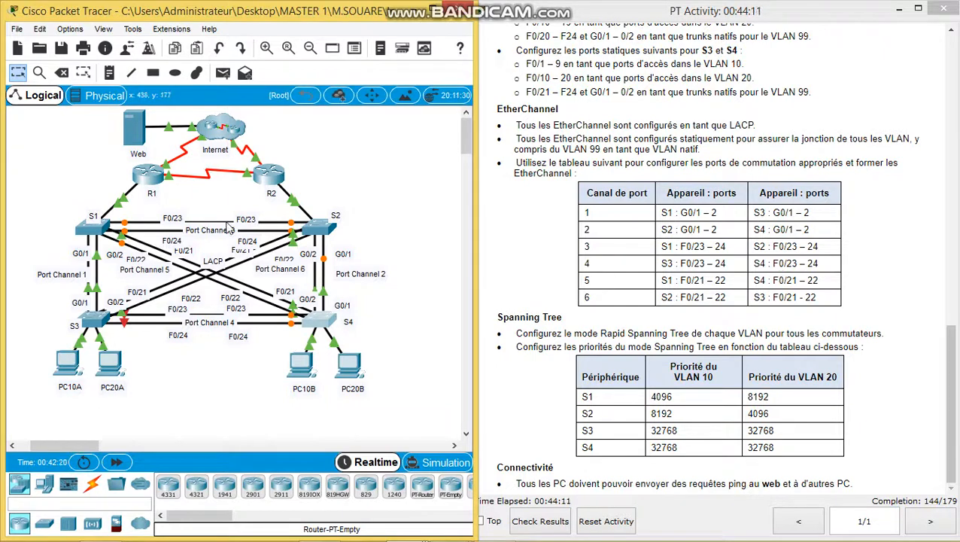
- Open the command line of switch S1 and enter configuration of the interface range fa0/21-22
left_click(96, 226)
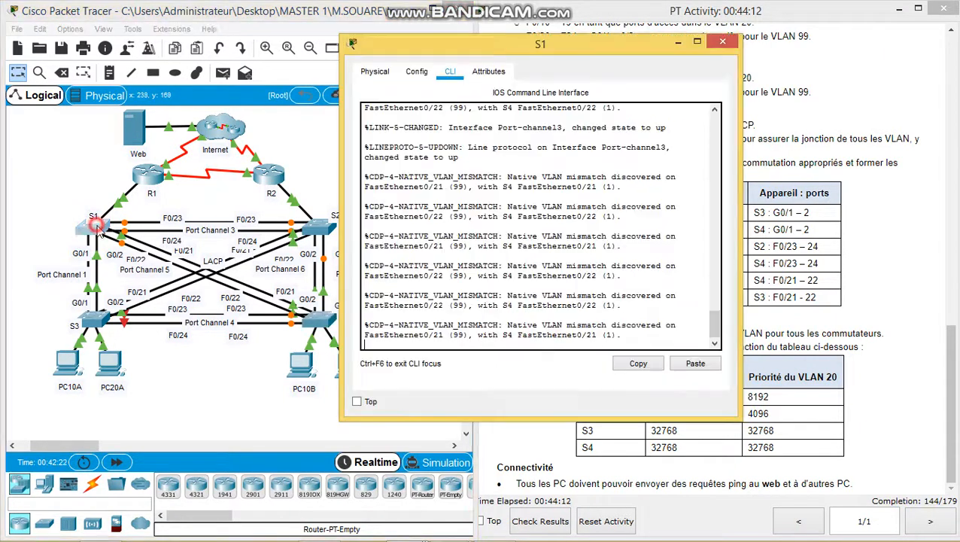
left_click(412, 339)
key("Return")
key("Return")
type("ig-if-range)#i")
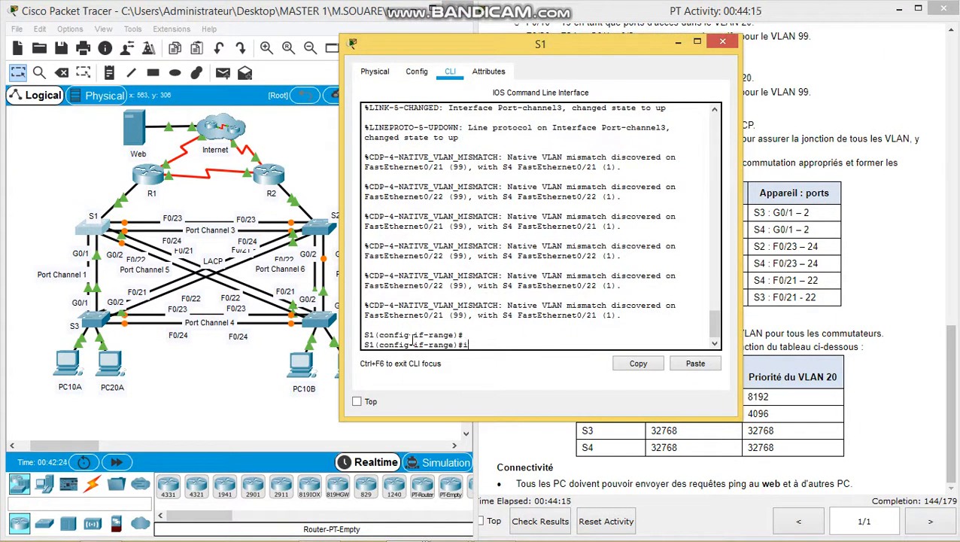
type("nt range fa0/")
left_click_drag(603, 47, 470, 48)
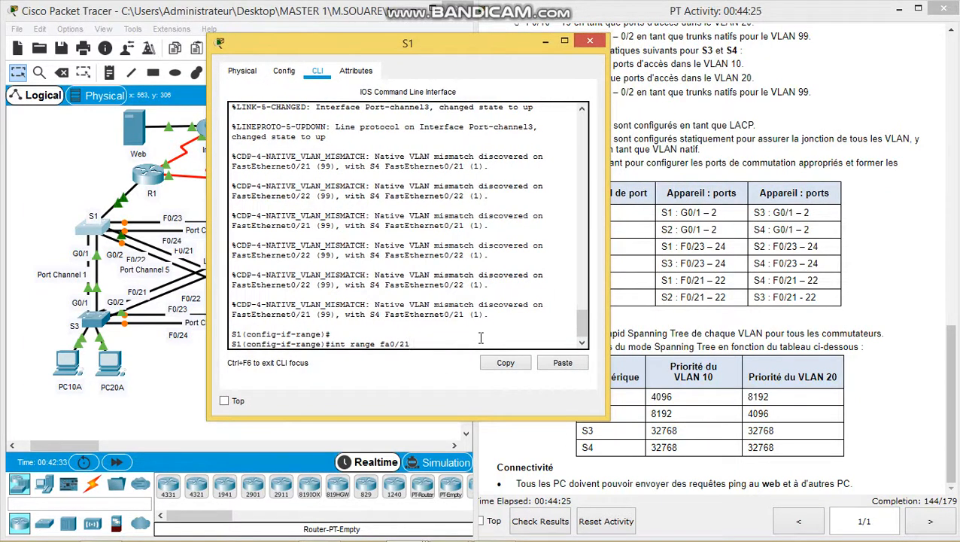
type("-22")
key("Return")
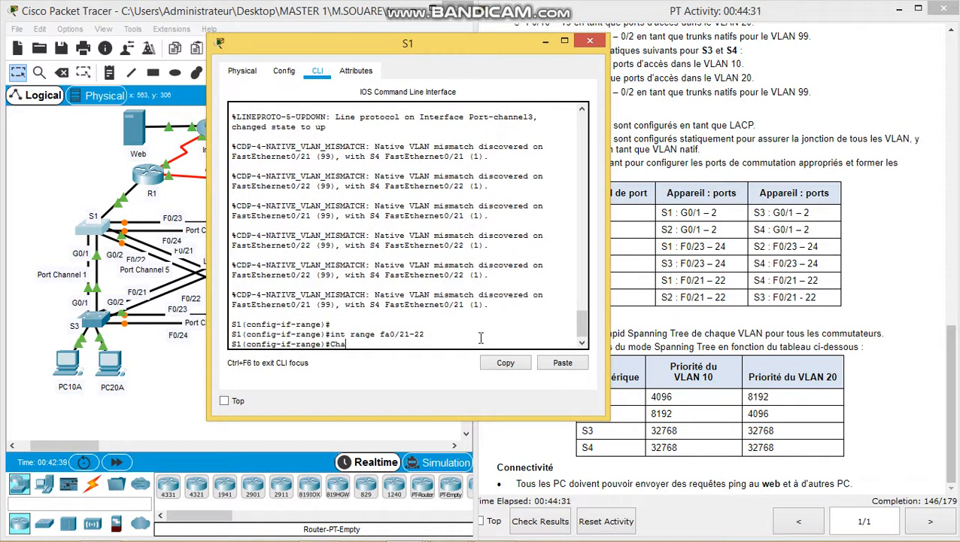
- Set the channel protocol of S1's interfaces fa0/21-22 to LACP
type("Channel-pr")
key("Tab")
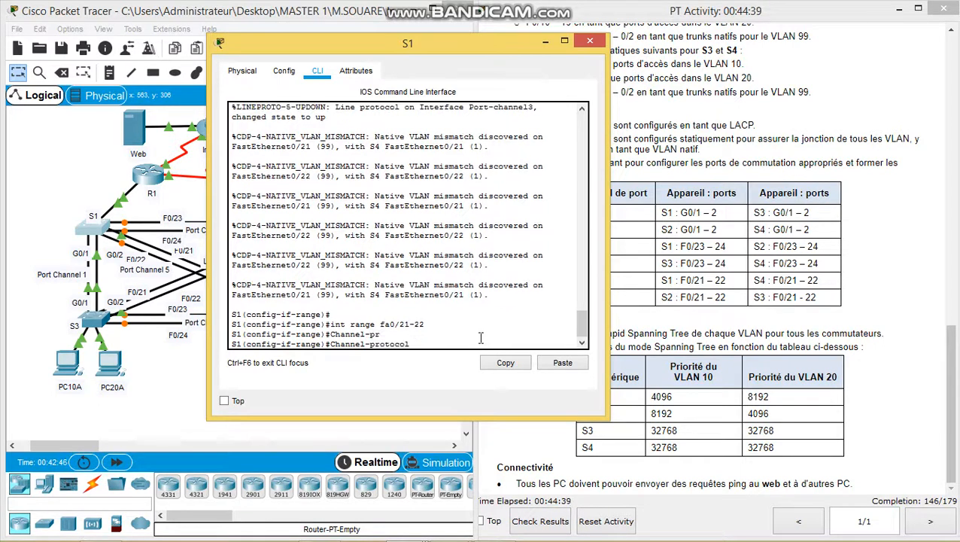
type("l")
key("Tab")
key("Return")
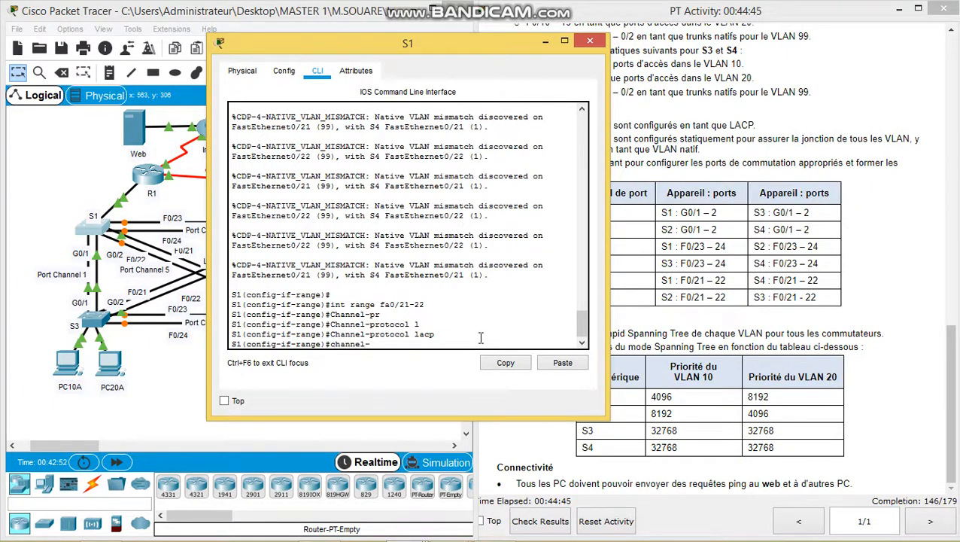
- Assign S1's interfaces fa0/21-22 to channel group 5 in active mode and close the switch's window
type("channel-gr")
key("Tab")
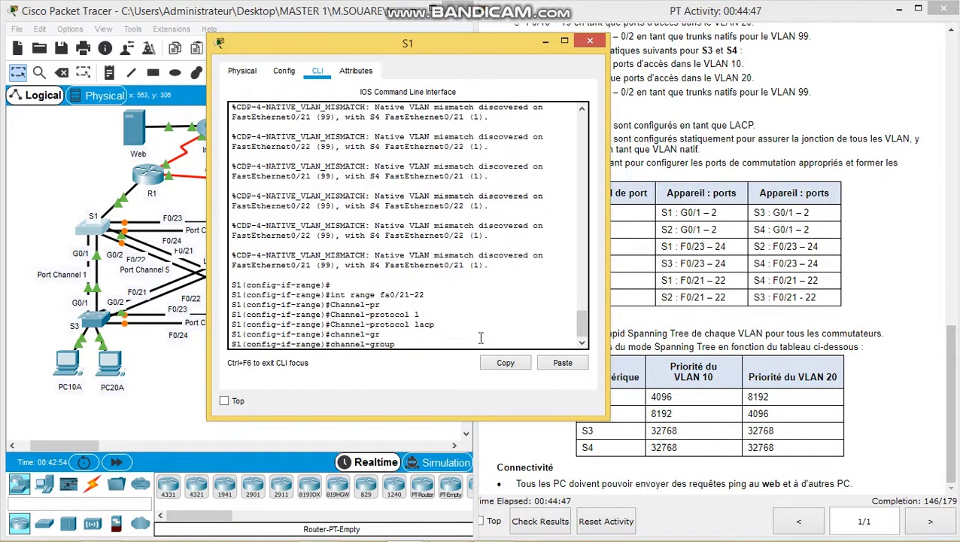
left_click(715, 304)
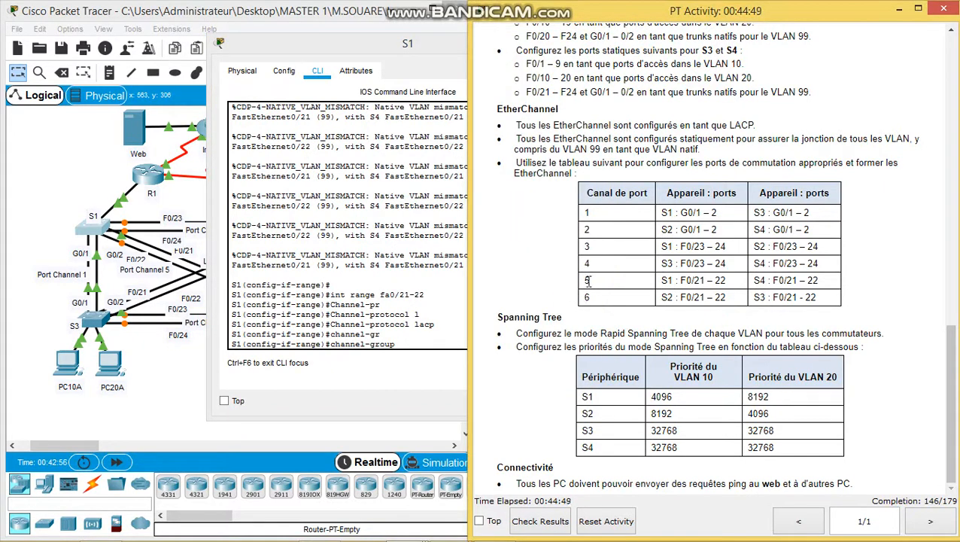
left_click(397, 354)
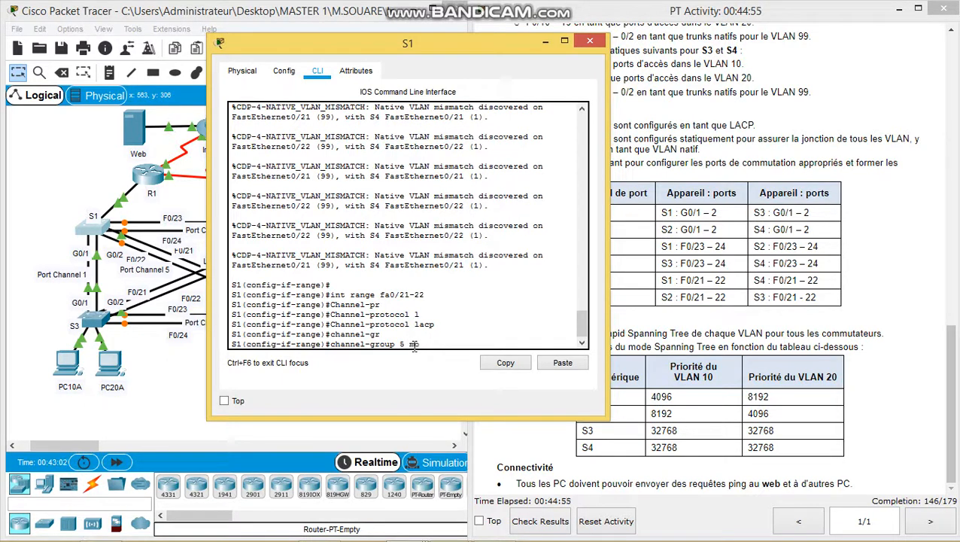
key("Tab")
type("ac")
key("Tab")
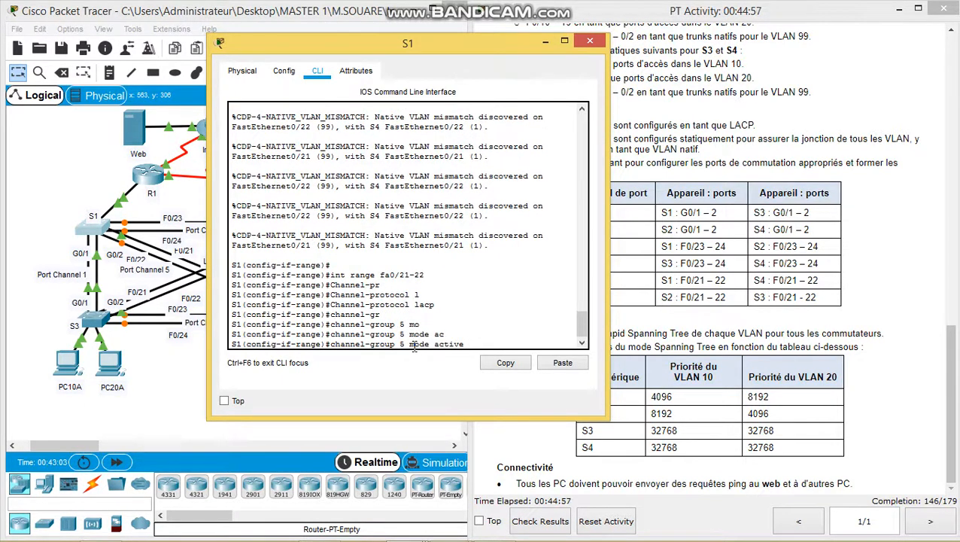
key("Return")
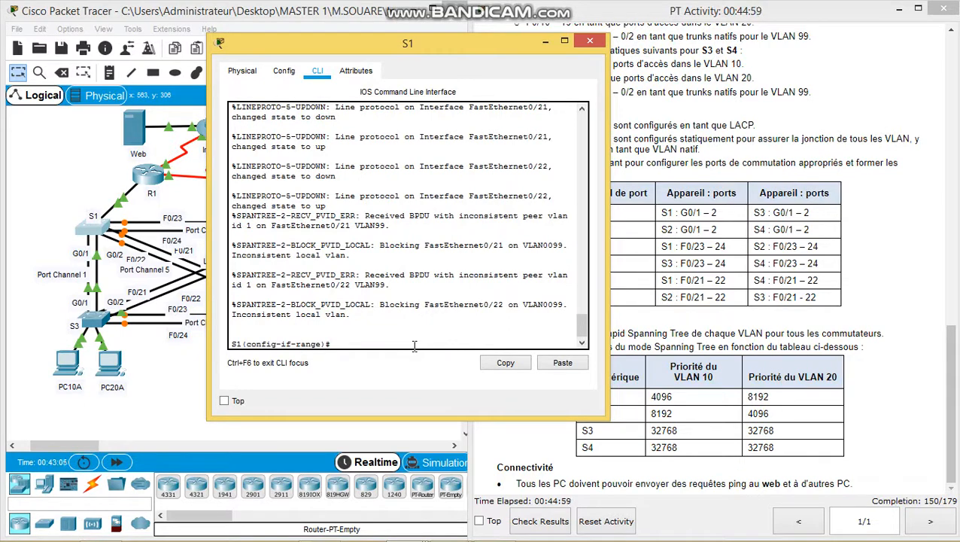
left_click(590, 41)
- Open the command line of switch S4 and enter configuration of the interface range fa0/21-22
left_click(391, 299)
left_click(319, 328)
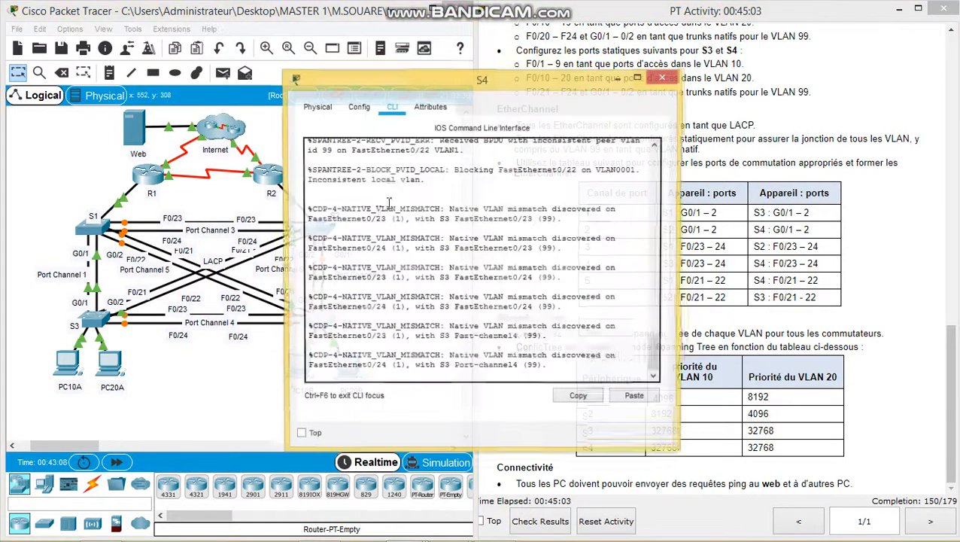
key("Return")
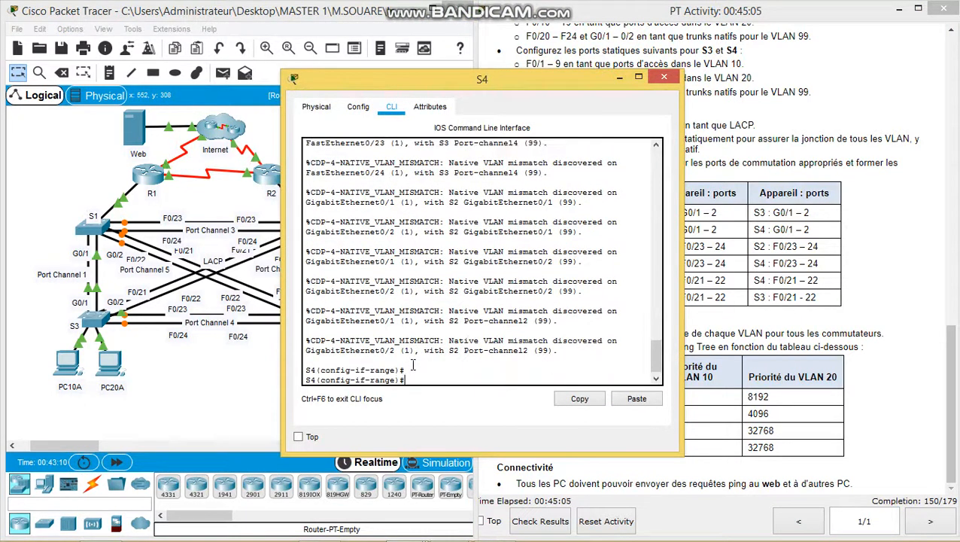
right_click(403, 360)
left_click(440, 393)
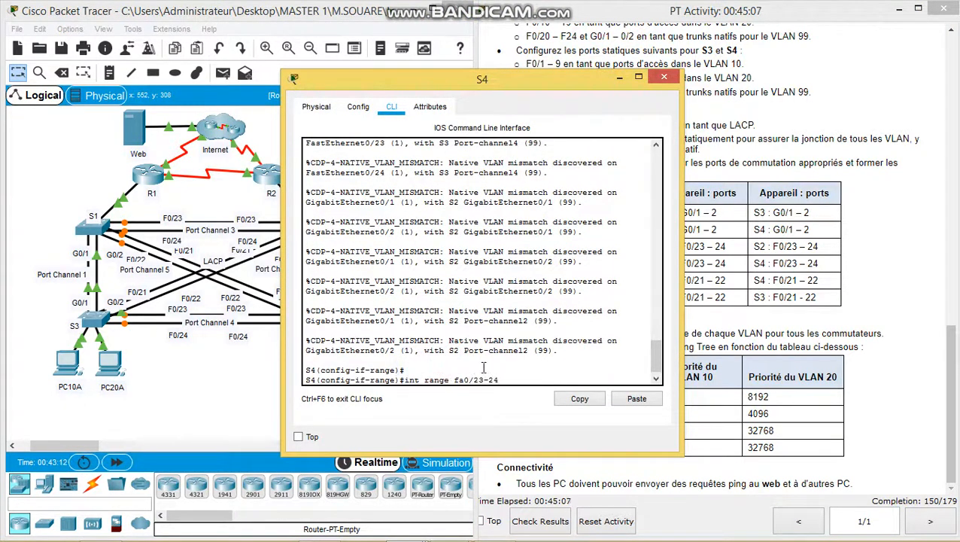
key("BackSpace")
key("BackSpace")
key("BackSpace")
type("1-22")
key("Return")
- Set the channel protocol of S4's interfaces fa0/21-22 to LACP
type("channel")
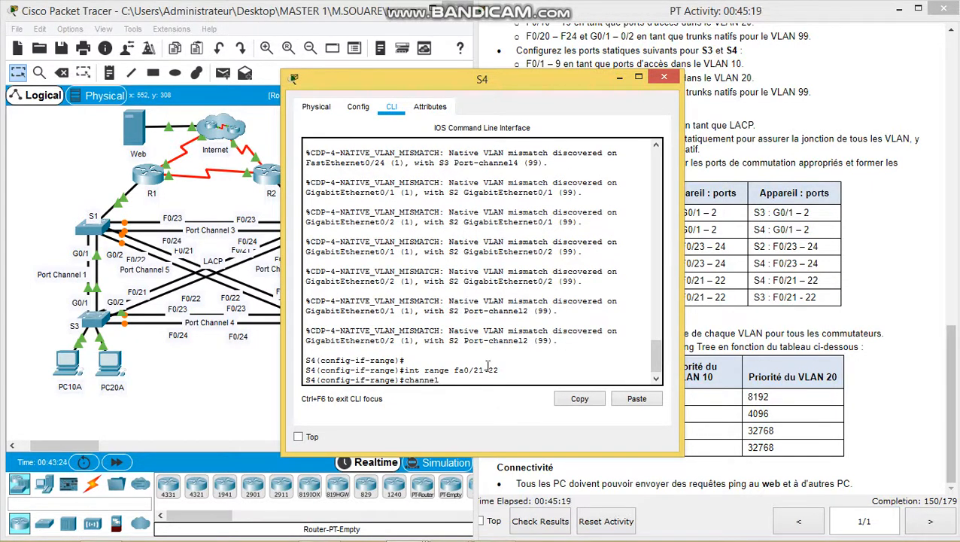
type("-p")
key("Tab")
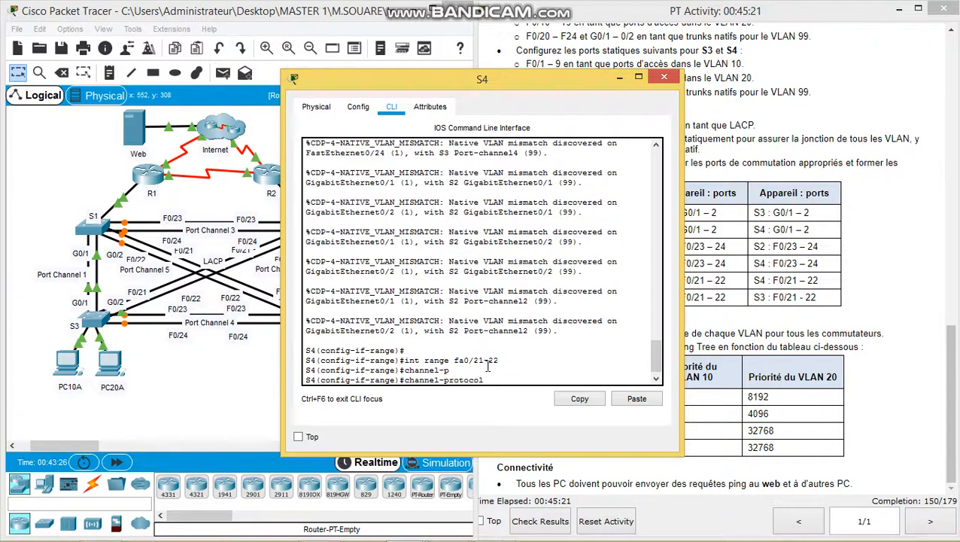
type("l")
key("Tab")
key("Return")
- Assign S4's interfaces fa0/21-22 to channel group 5 in active mode and close the switch's window
type("ch")
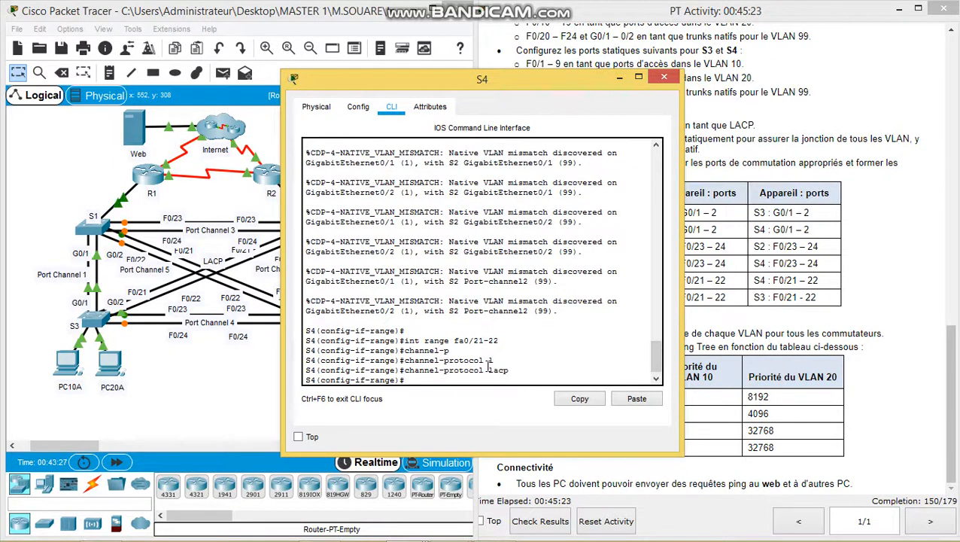
type("annel-g")
key("Tab")
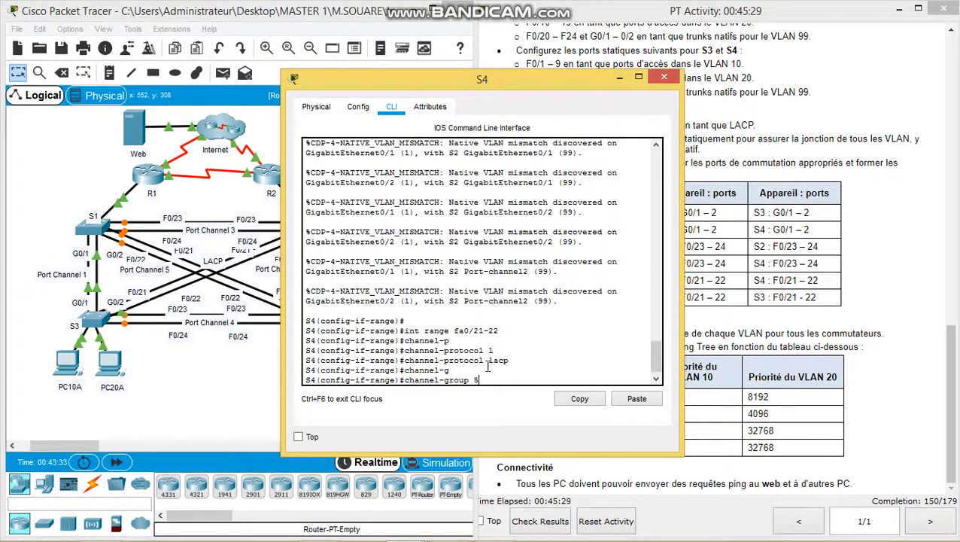
key("Tab")
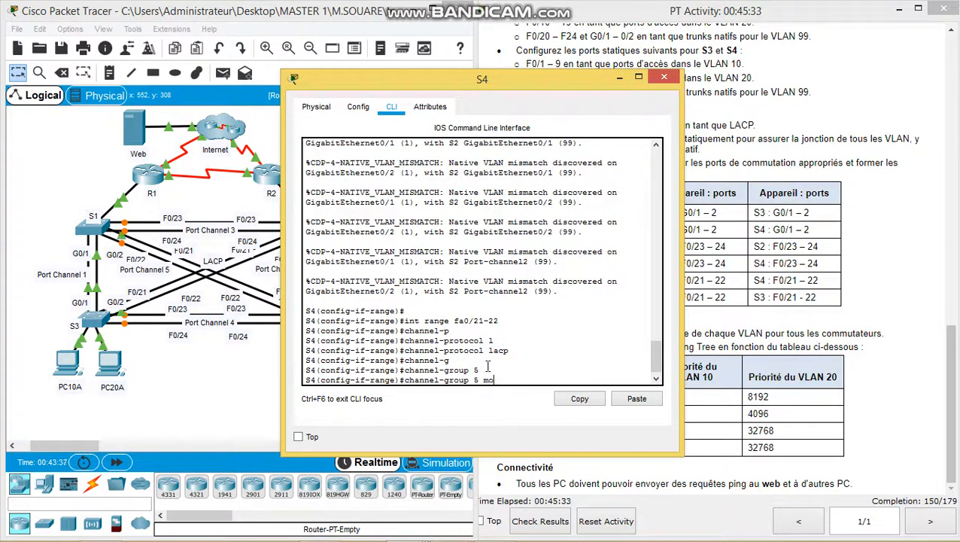
type("mo")
key("Tab")
type("ac")
key("Return")
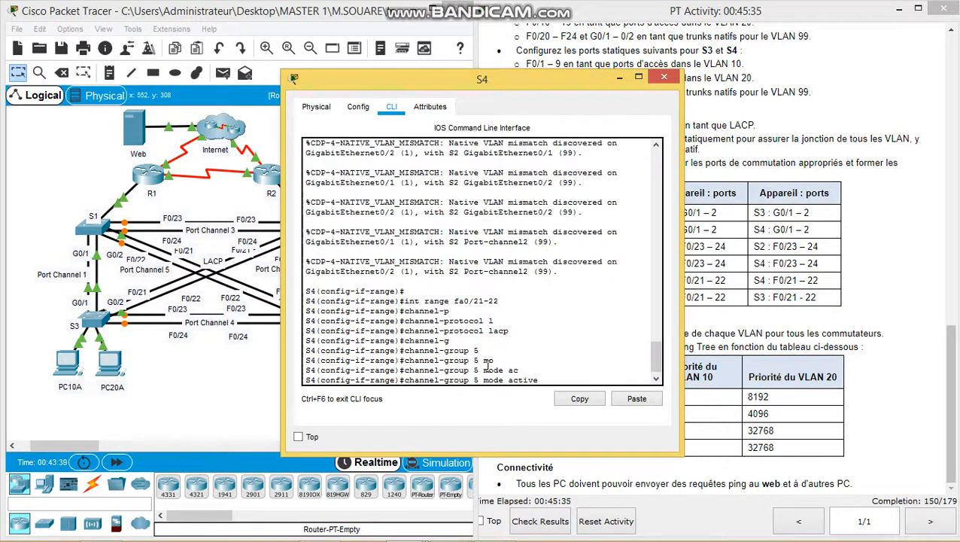
key("Return")
key("Return")
key("Return")
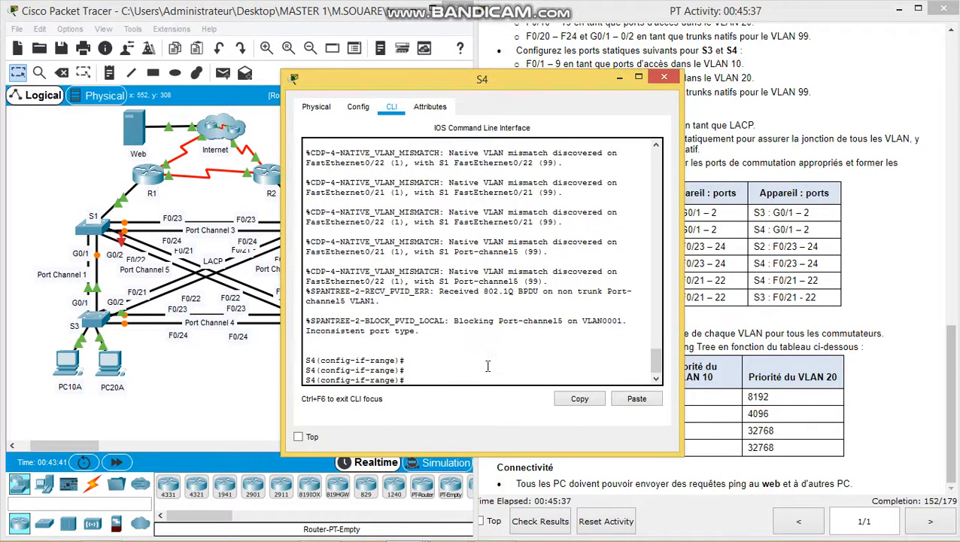
left_click(665, 80)
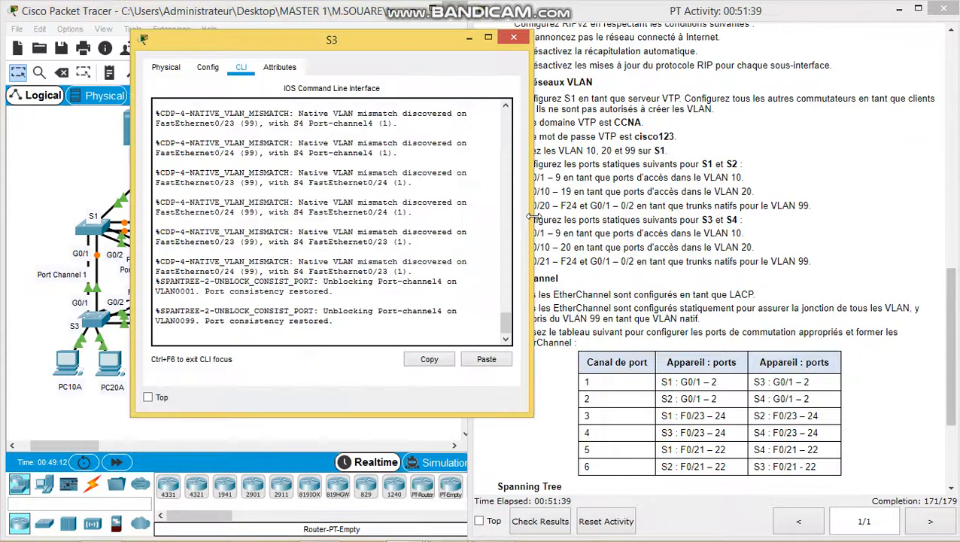
- Review the activity's instructions on static ports for S1 to S4, the EtherChannel table and the Spanning Tree requirements
left_click(640, 440)
scroll(598, 391, "down", 3)
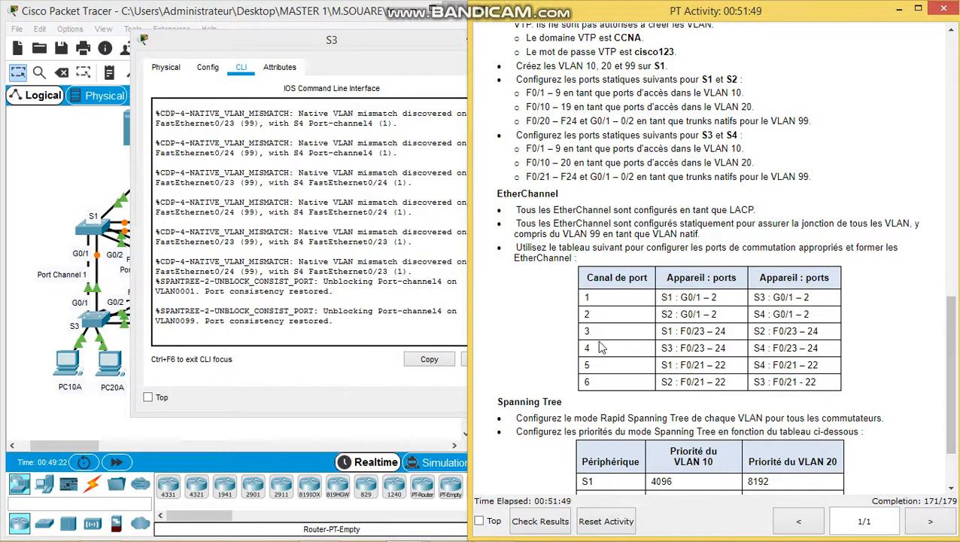
scroll(610, 340, "up", 1)
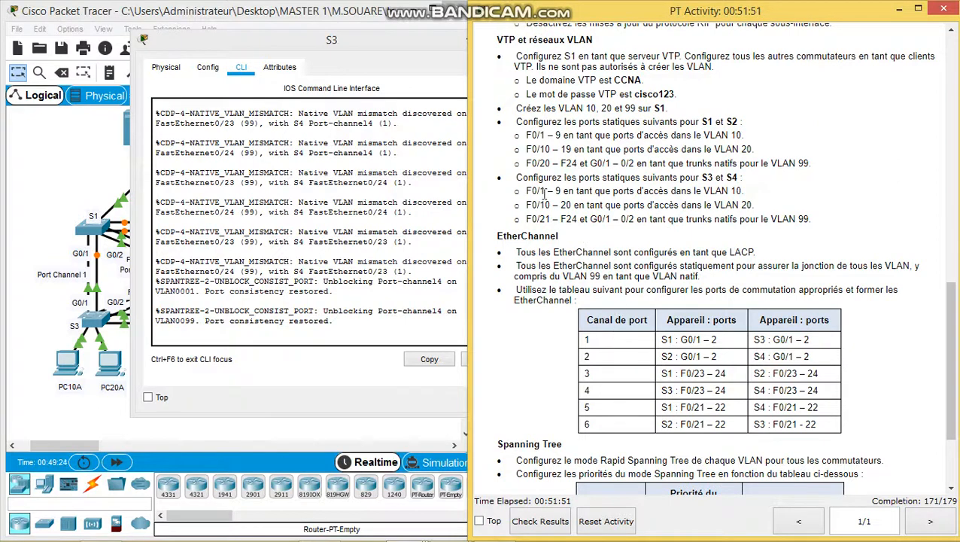
left_click_drag(516, 124, 729, 124)
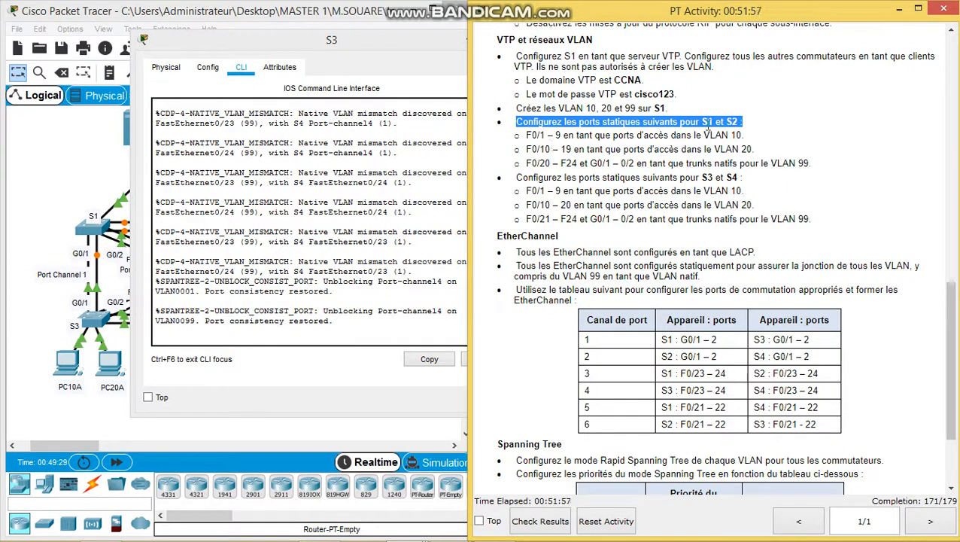
left_click(518, 176)
left_click_drag(518, 176, 760, 179)
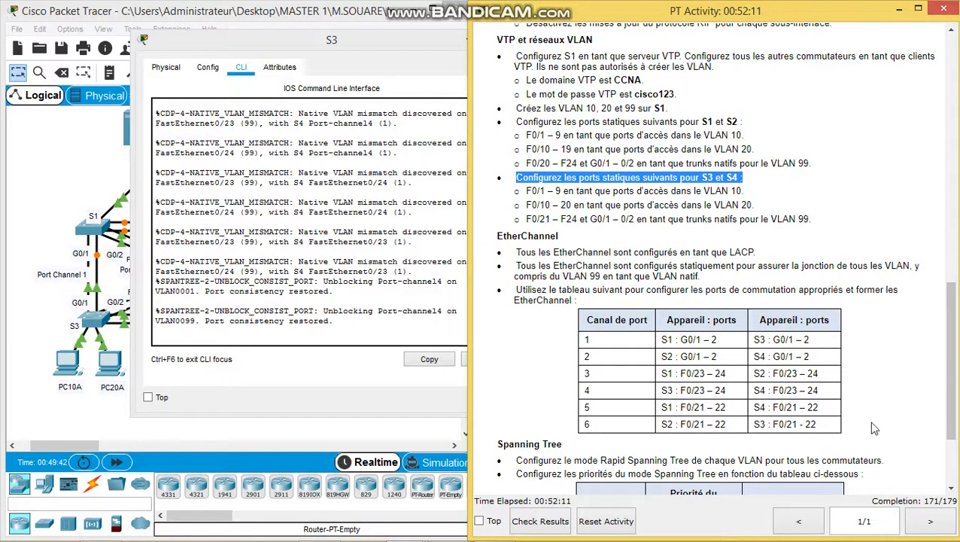
scroll(582, 263, "down", 3)
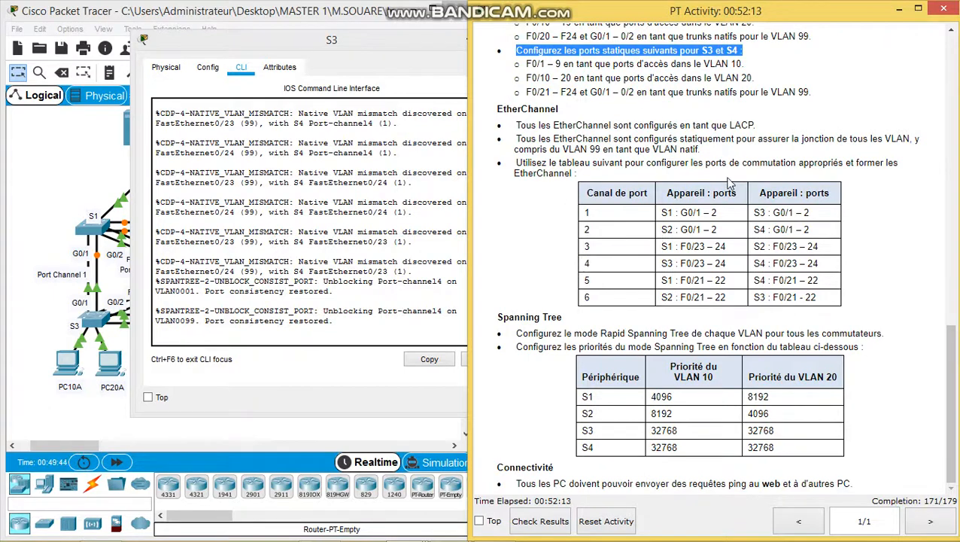
- Check the activity results and display the list of assessment items
left_click(554, 516)
left_click(208, 68)
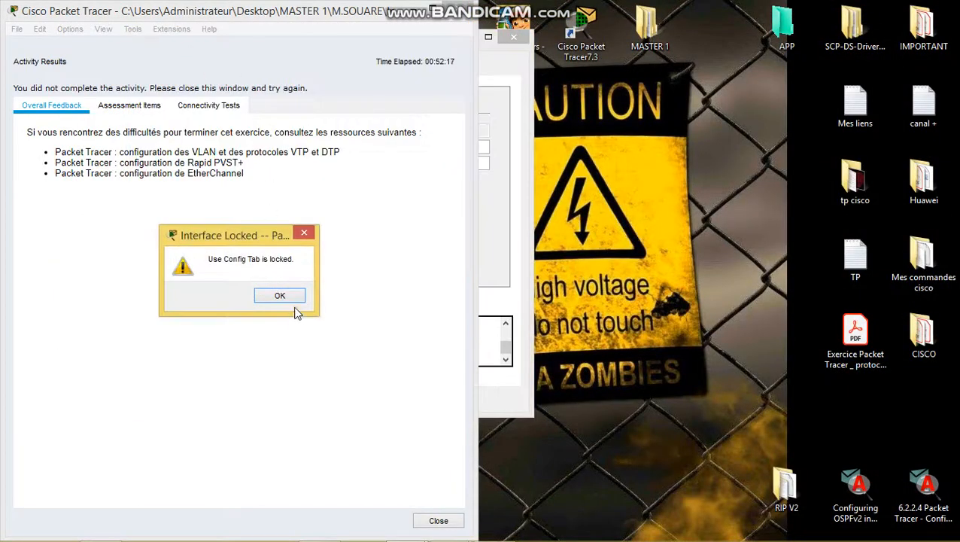
left_click(305, 234)
left_click(129, 105)
- Examine the assessment items of the routers and switches S1 to S4 for incorrect entries, and close the results
scroll(112, 194, "down", 2)
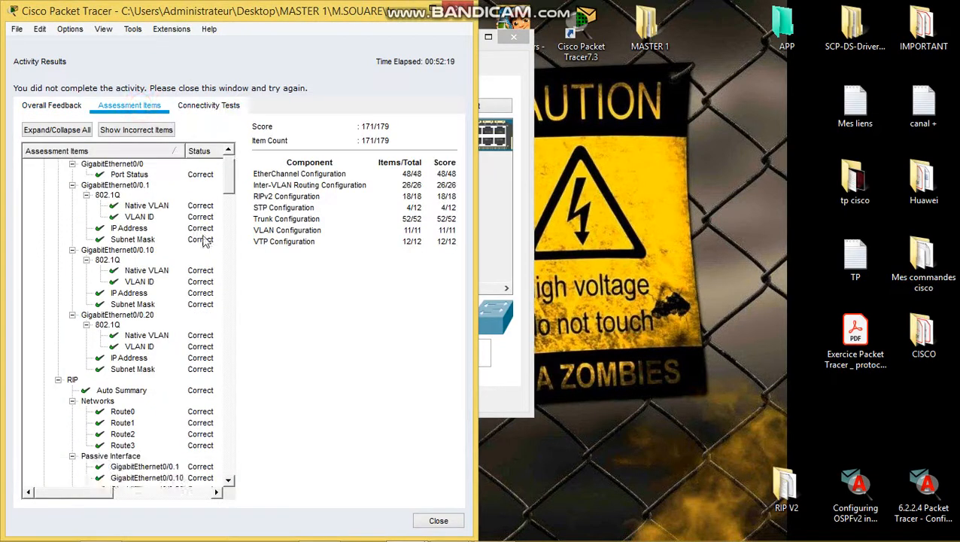
scroll(111, 194, "up", 2)
scroll(109, 193, "down", 5)
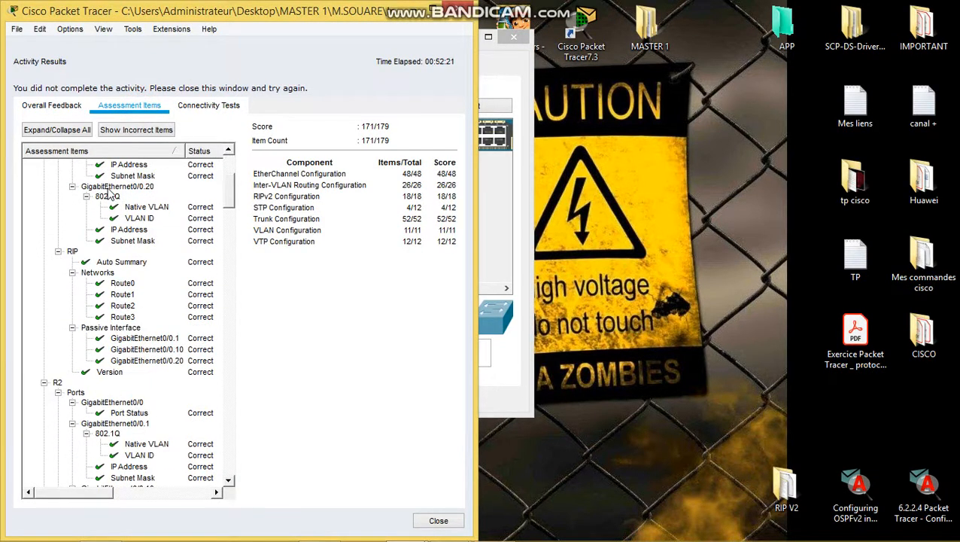
scroll(109, 192, "down", 15)
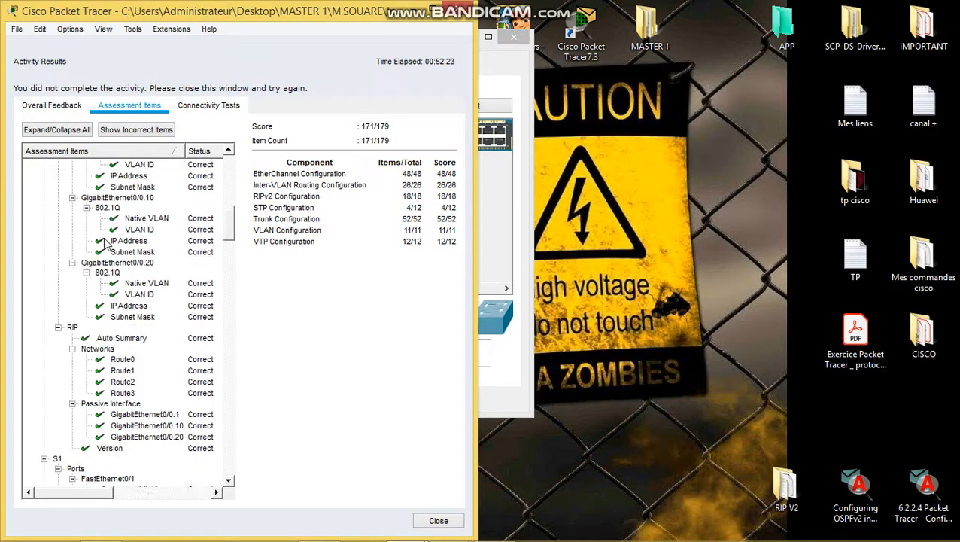
scroll(105, 241, "down", 7)
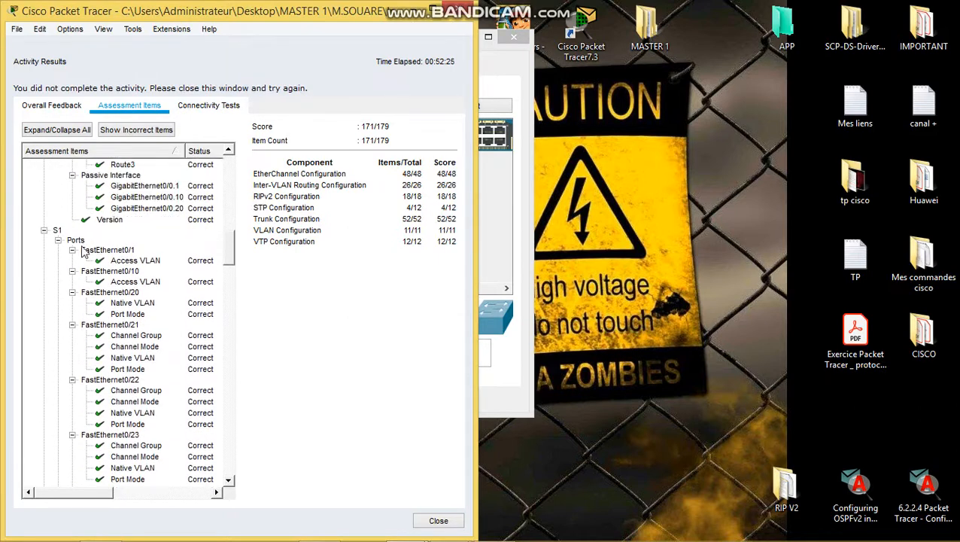
scroll(87, 248, "down", 1)
scroll(106, 233, "down", 1)
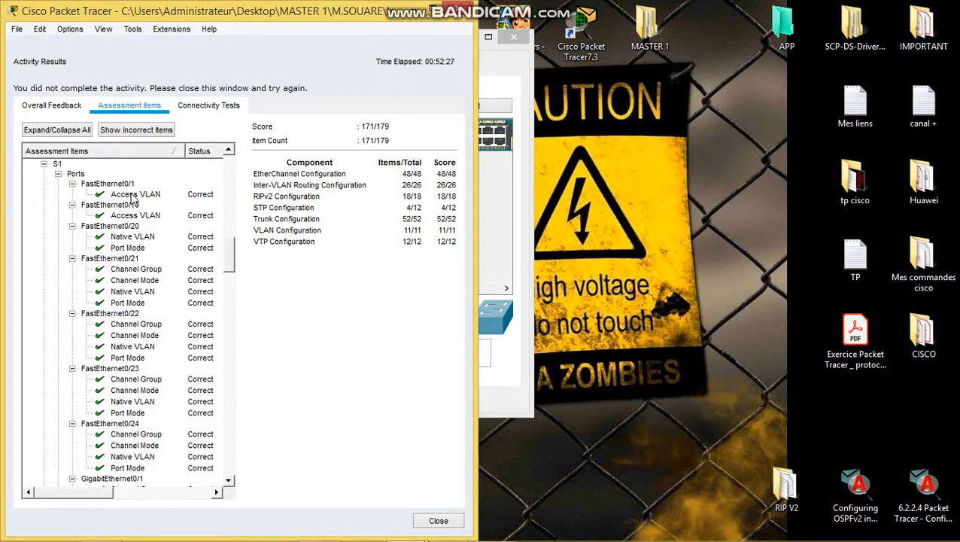
scroll(121, 218, "down", 11)
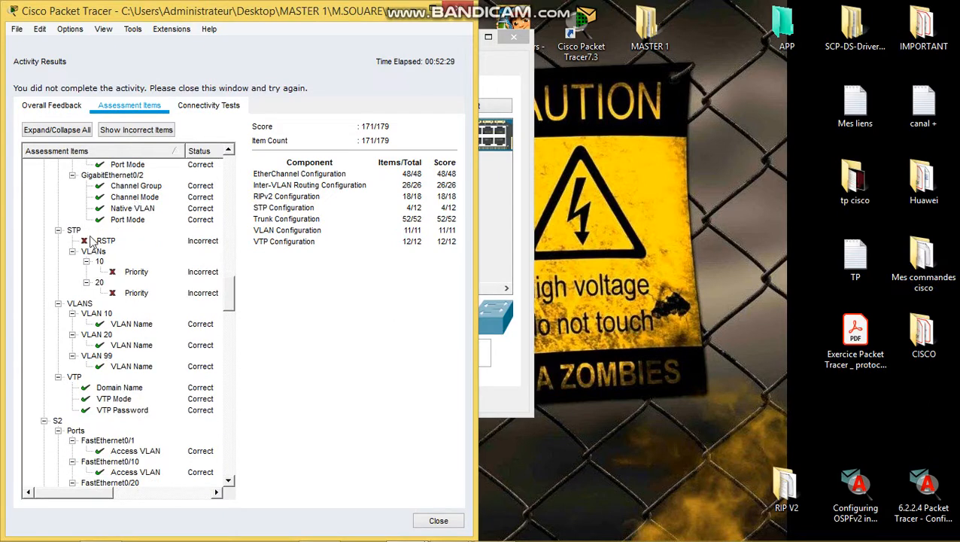
scroll(94, 241, "down", 6)
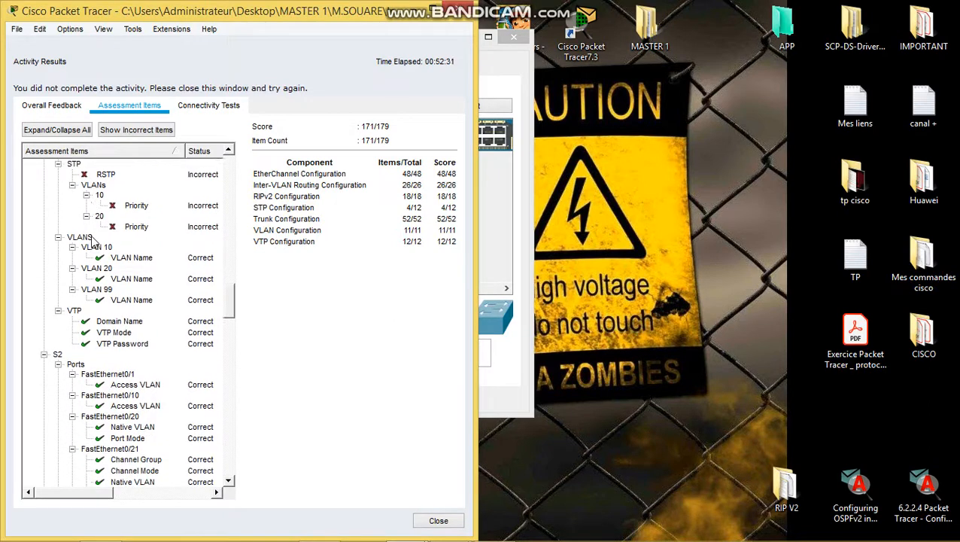
scroll(113, 212, "up", 2)
scroll(116, 218, "down", 14)
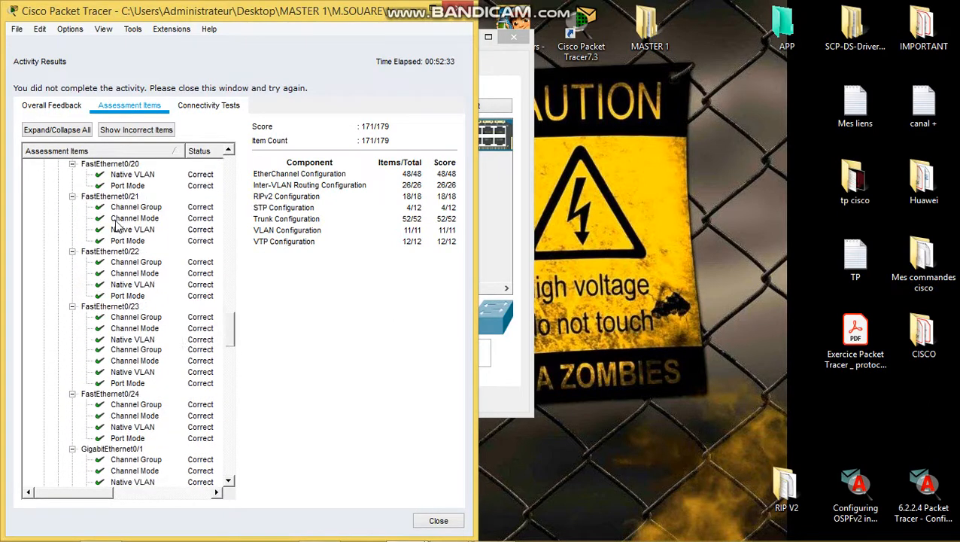
scroll(117, 226, "down", 5)
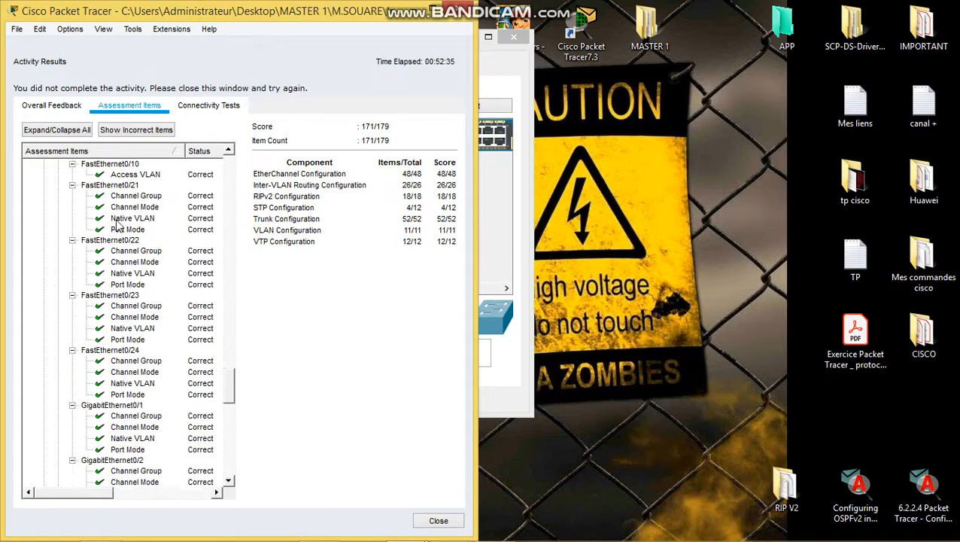
scroll(94, 273, "up", 7)
scroll(98, 275, "down", 12)
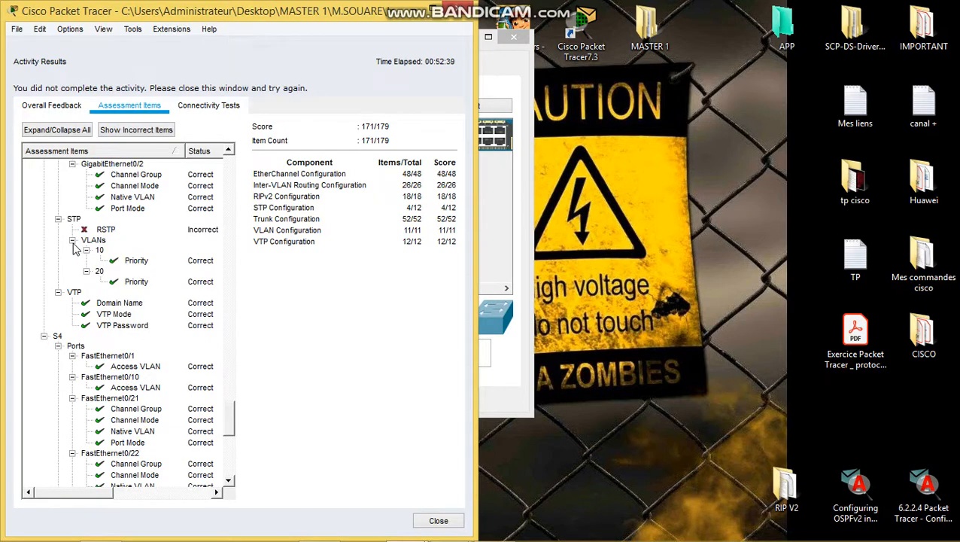
scroll(100, 277, "down", 3)
scroll(95, 285, "up", 4)
scroll(92, 286, "up", 8)
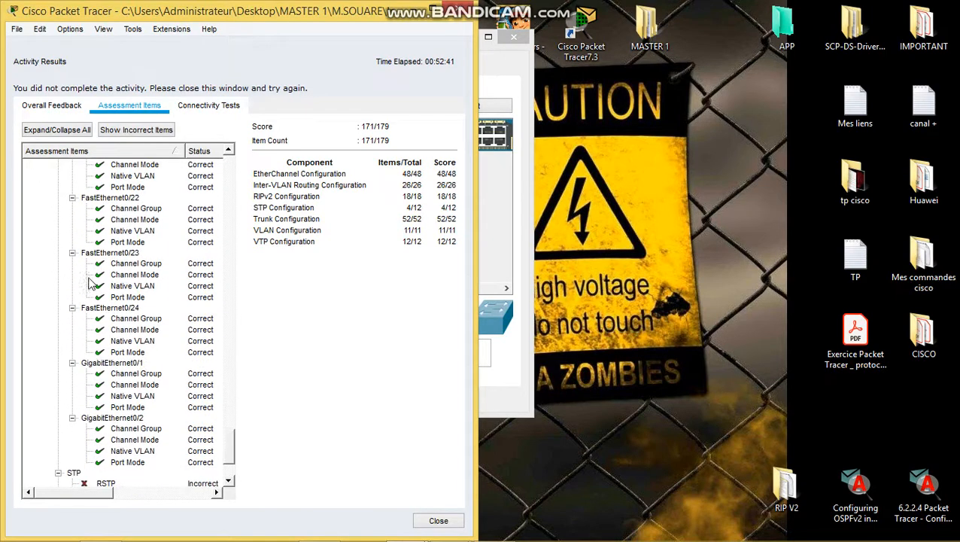
scroll(91, 339, "down", 4)
scroll(89, 376, "down", 8)
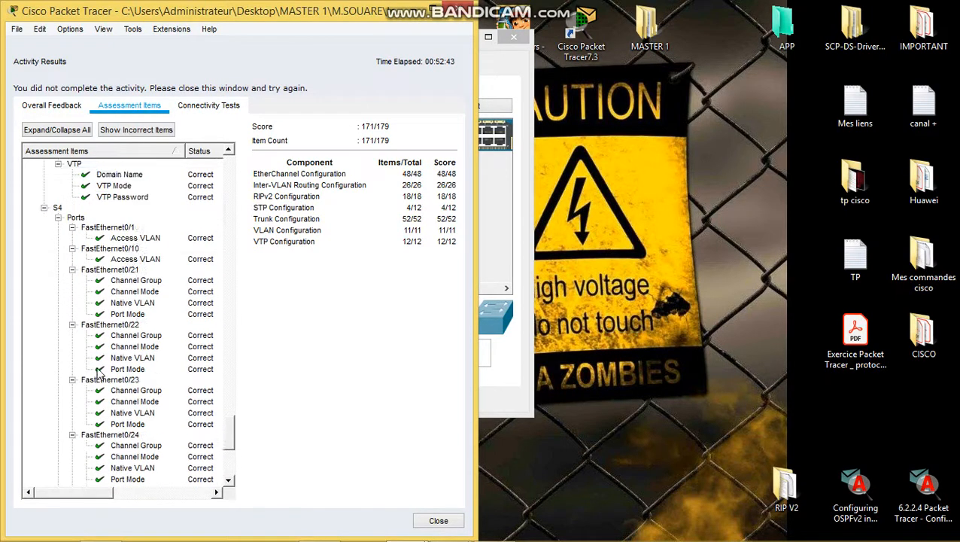
scroll(113, 368, "up", 15)
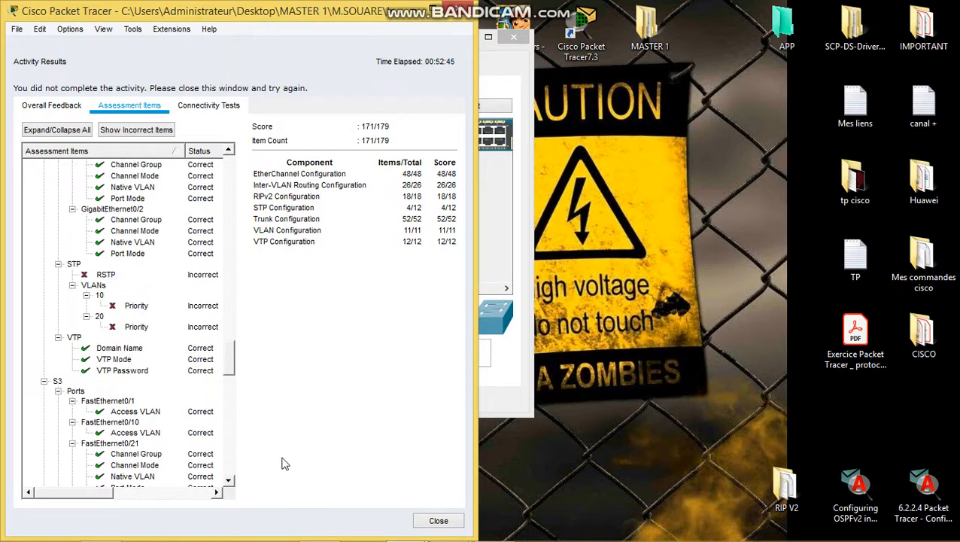
left_click(438, 521)
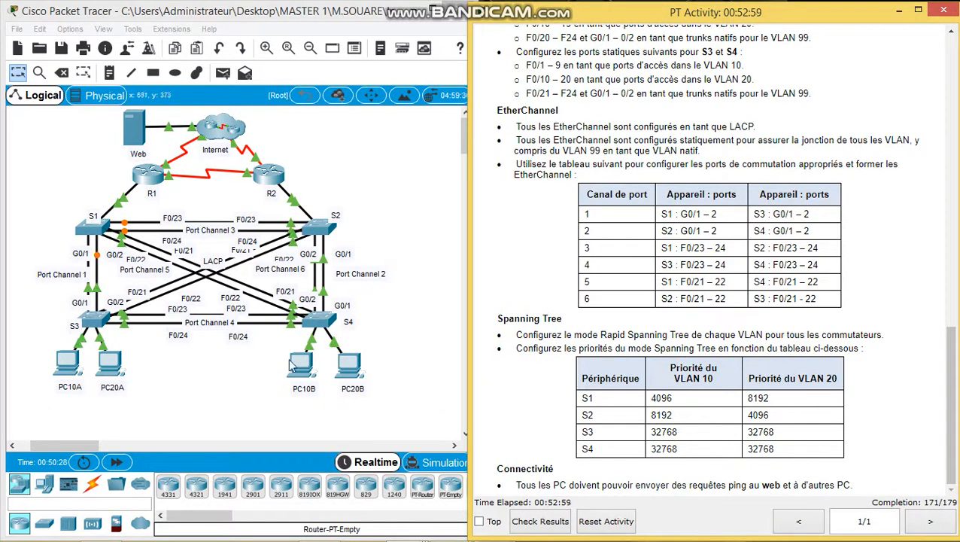
- Open the command line of switch S1 and return from interface range configuration to global configuration mode
left_click(89, 228)
left_click(376, 381)
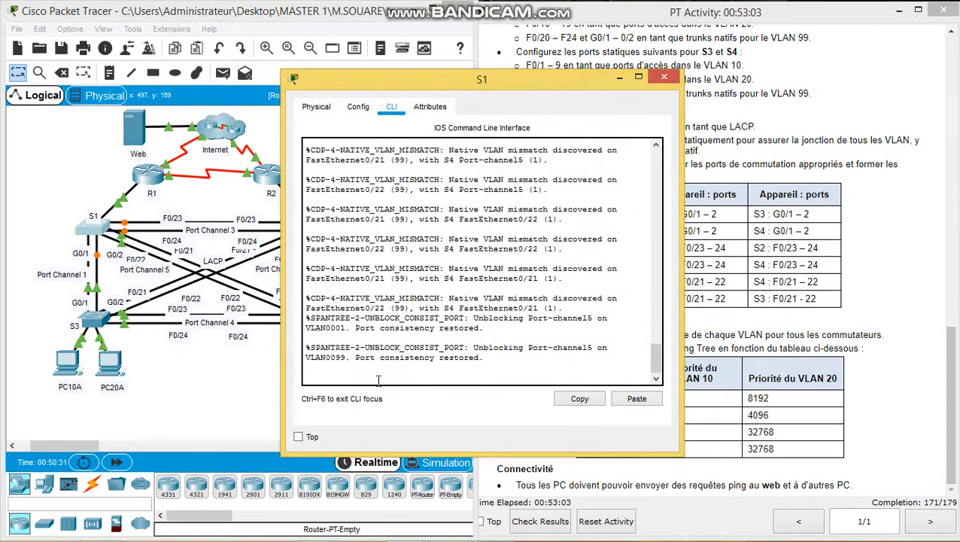
key("Return")
type("exit")
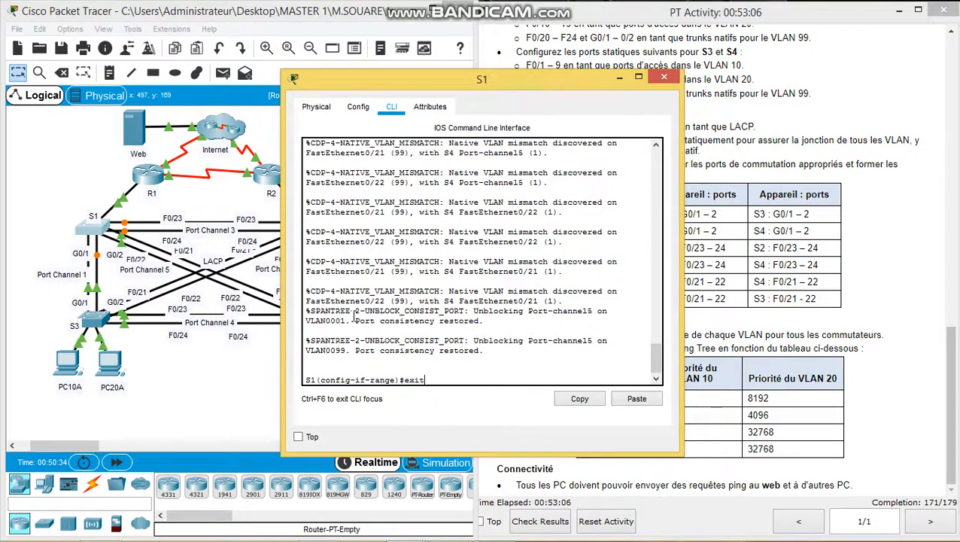
key("Return")
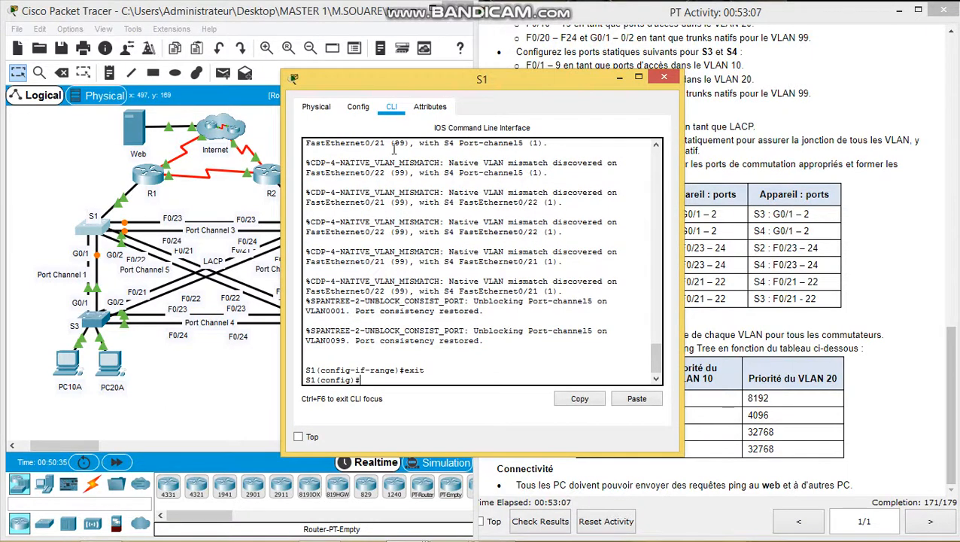
left_click_drag(488, 81, 349, 66)
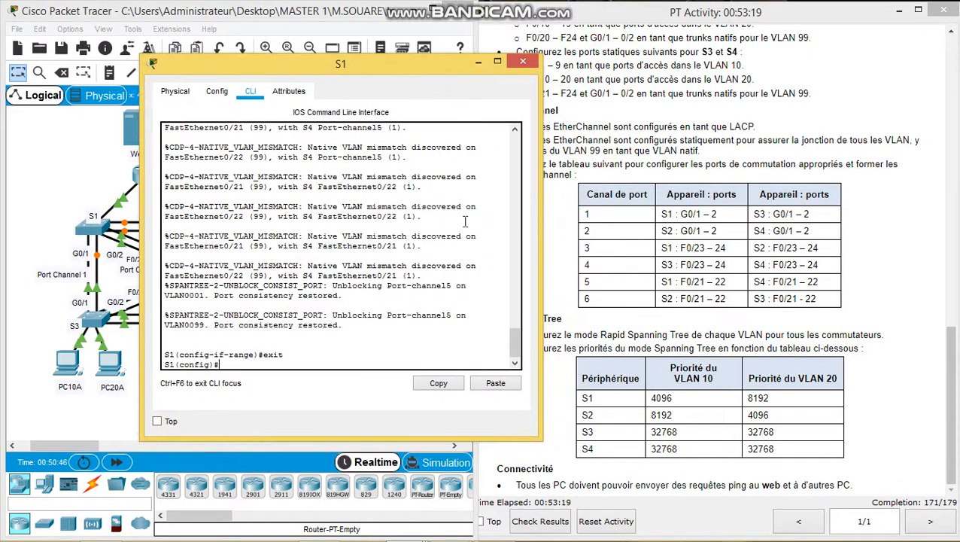
- Set S1's spanning-tree priority for VLAN 10 to 4096
left_click(307, 364)
type("span")
key("Tab")
type("vl")
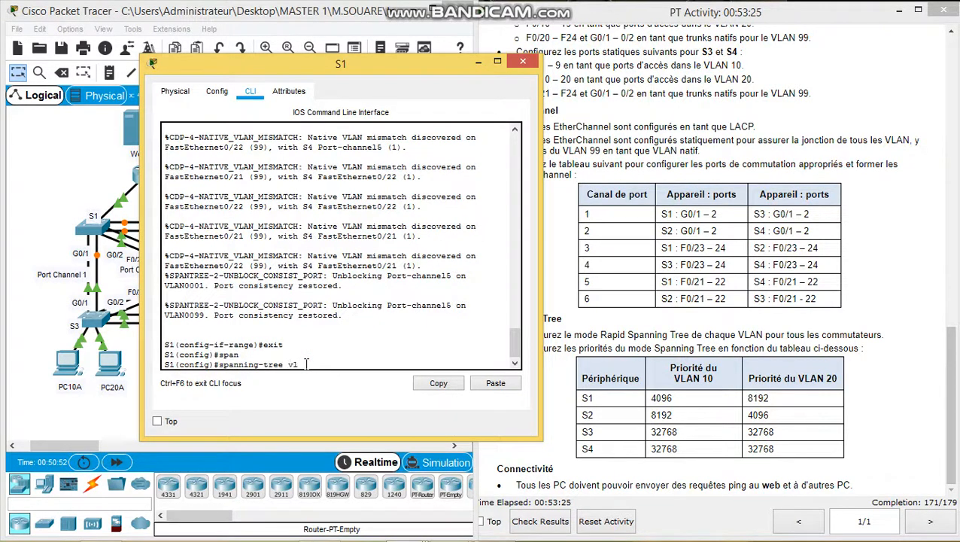
type("an &")
key("BackSpace")
key("Tab")
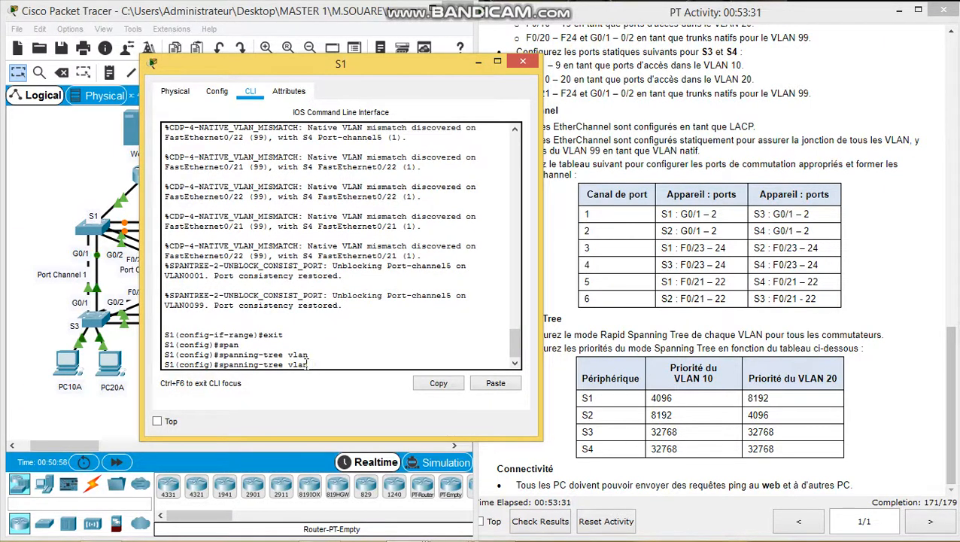
type("10 ,")
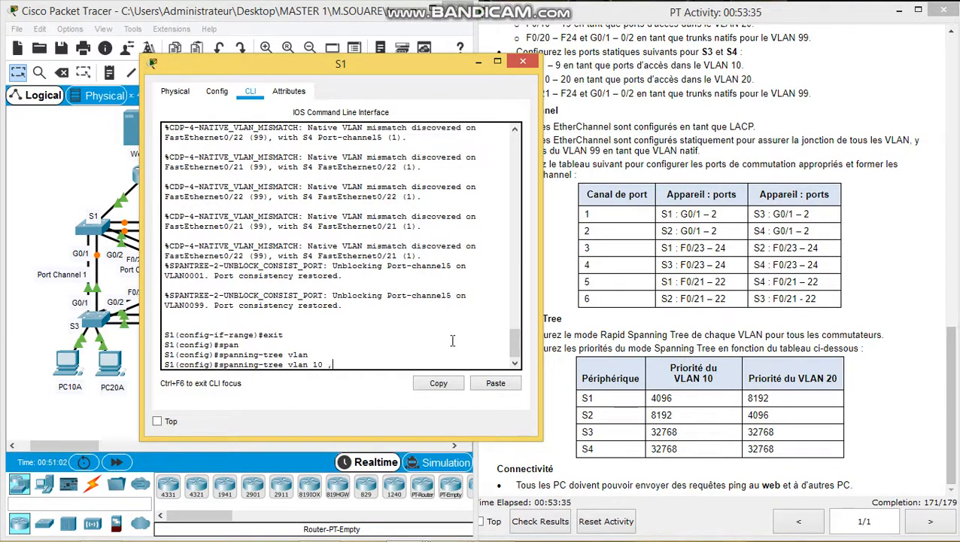
type(" ?")
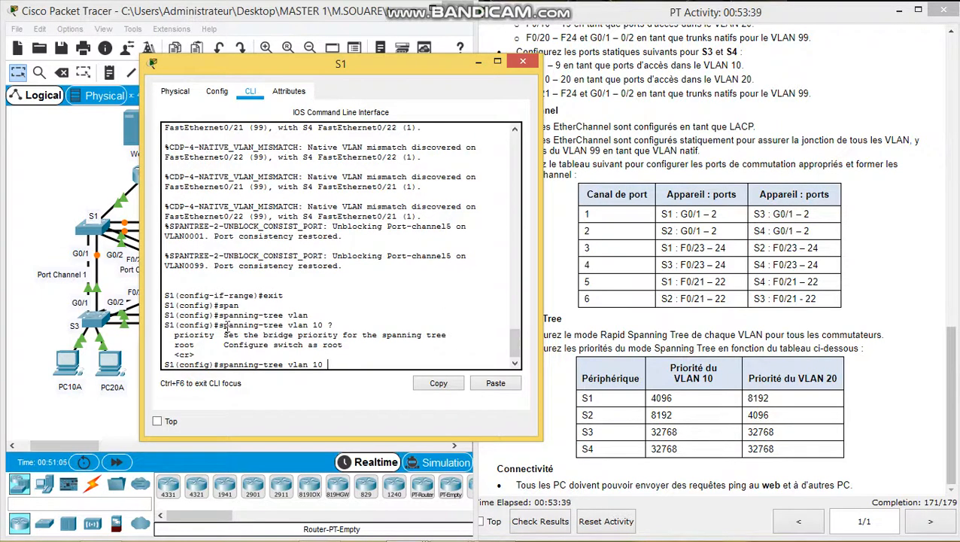
type("ex")
type("p")
type("a")
key("BackSpace")
key("Tab")
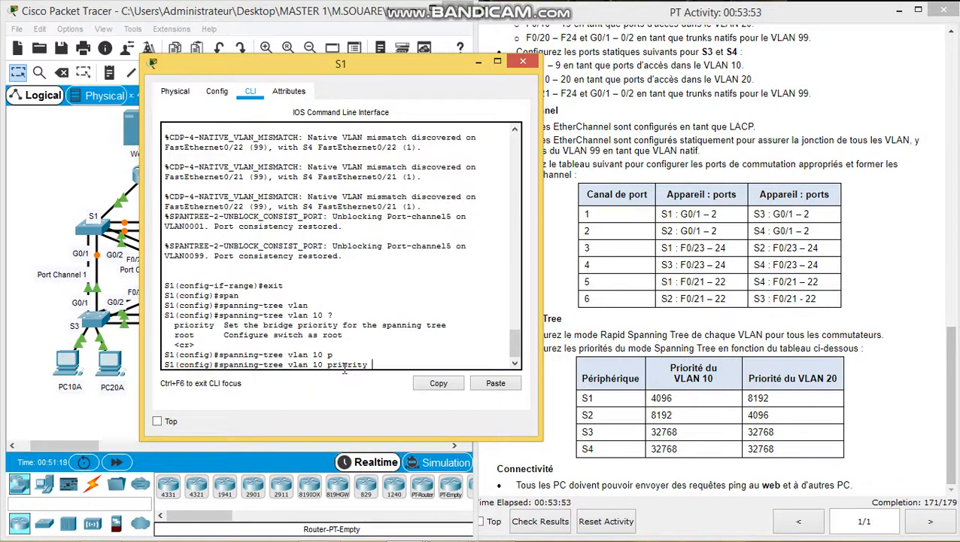
type("4096")
key("Return")
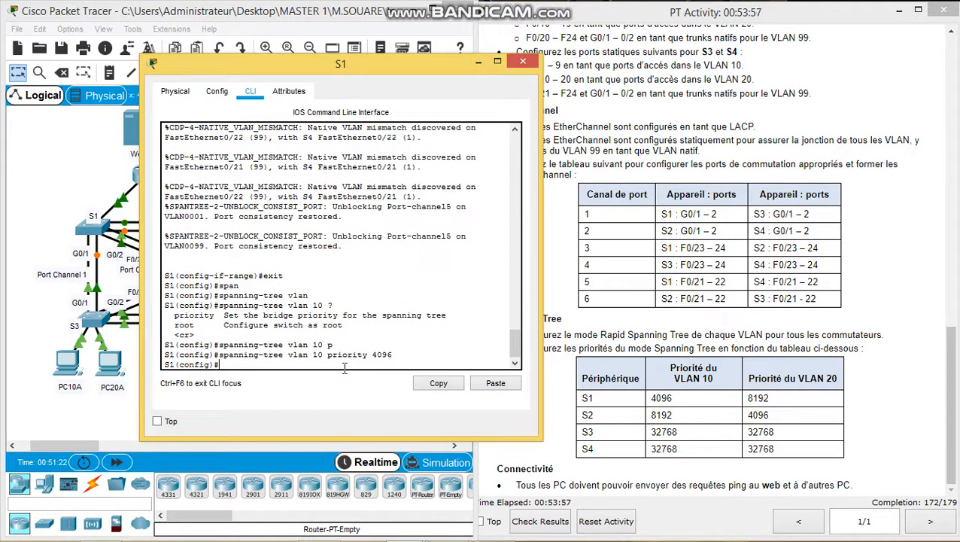
- Set S1's spanning-tree priority for VLAN 20 to 8192
key("Up")
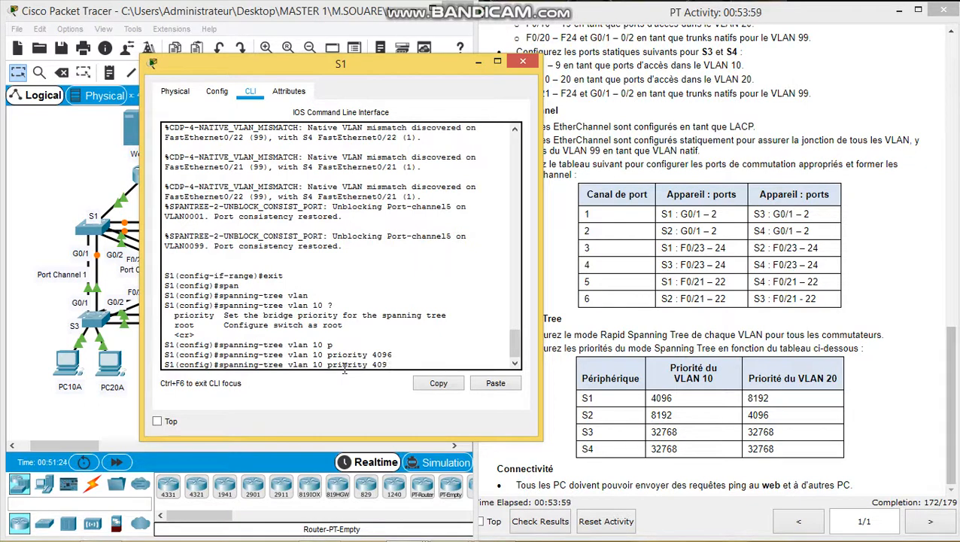
key("BackSpace")
type("8")
key("Left")
key("Left")
key("Left")
key("Left")
key("Left")
key("BackSpace")
key("BackSpace")
type("20")
key("Return")
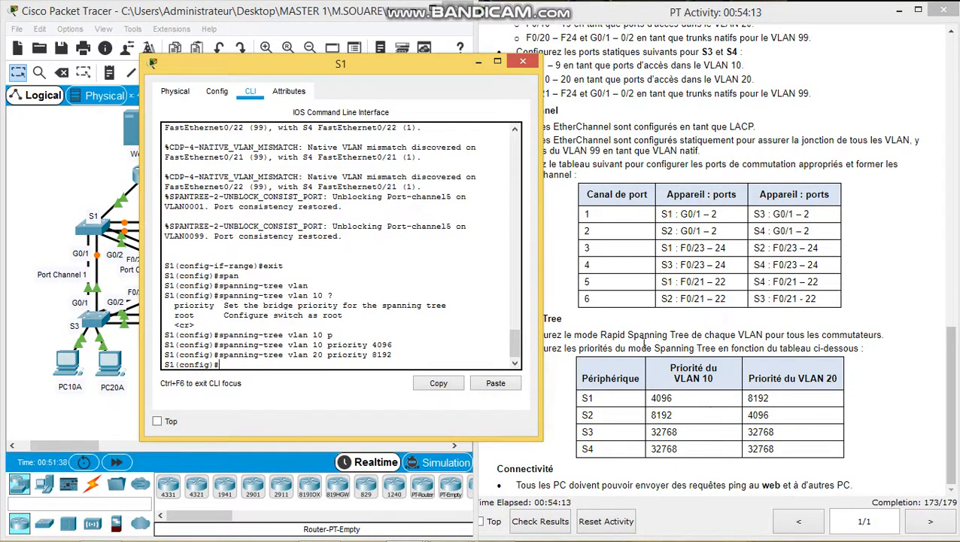
- List the spanning-tree command options on S1 and examine the mode, portfast and vlan entries
key("Up")
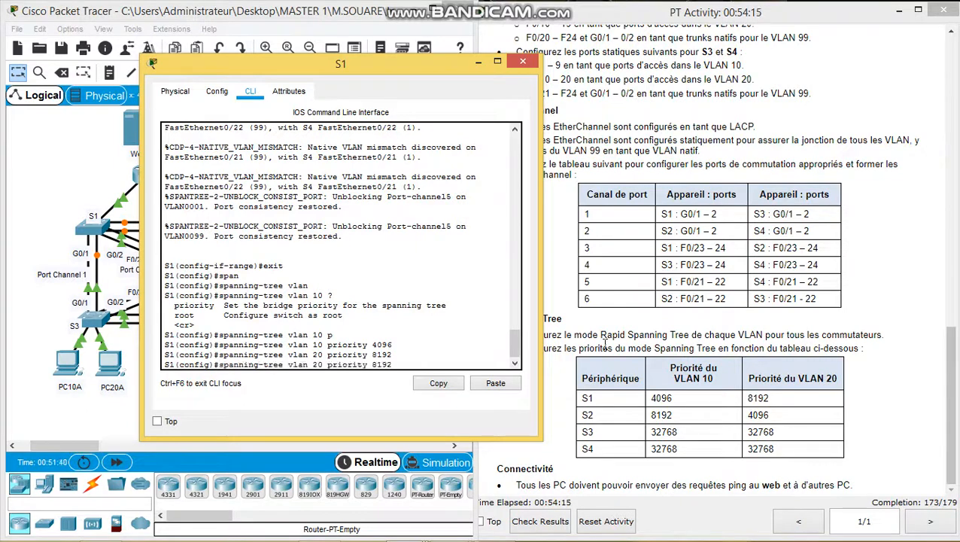
key("BackSpace")
key("BackSpace")
key("BackSpace")
key("BackSpace")
key("BackSpace")
key("BackSpace")
key("BackSpace")
key("BackSpace")
key("BackSpace")
key("BackSpace")
key("BackSpace")
key("BackSpace")
key("BackSpace")
key("BackSpace")
key("BackSpace")
key("BackSpace")
key("BackSpace")
key("BackSpace")
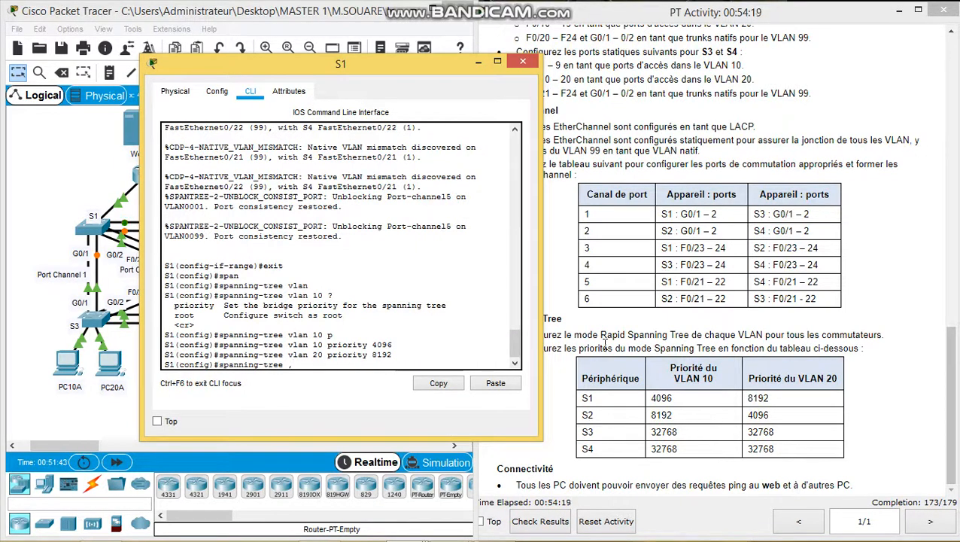
type("?")
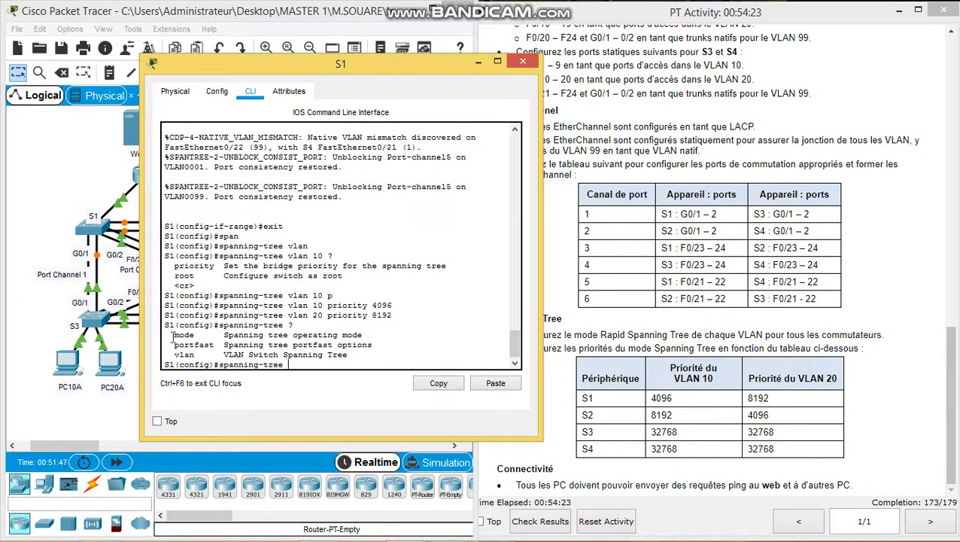
left_click_drag(173, 336, 217, 344)
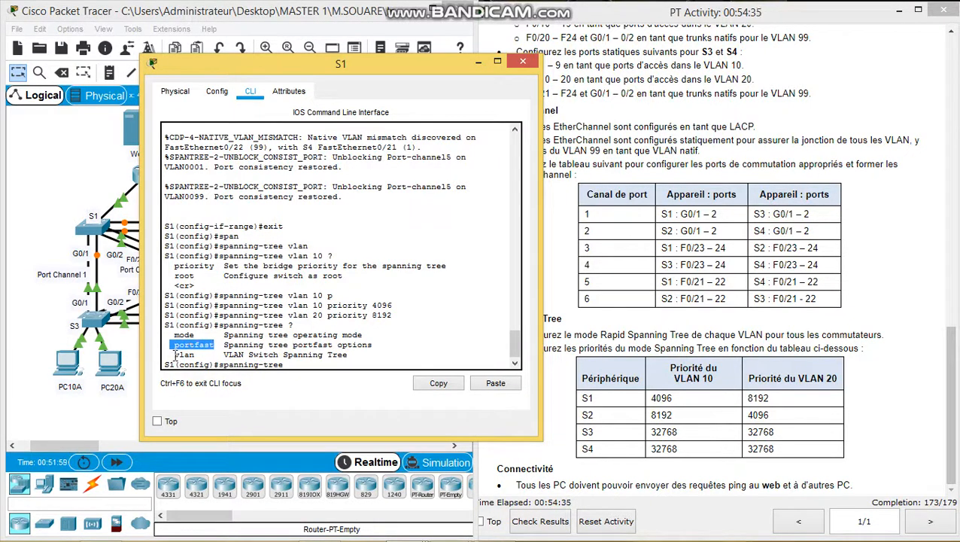
left_click_drag(173, 355, 194, 354)
left_click(289, 364)
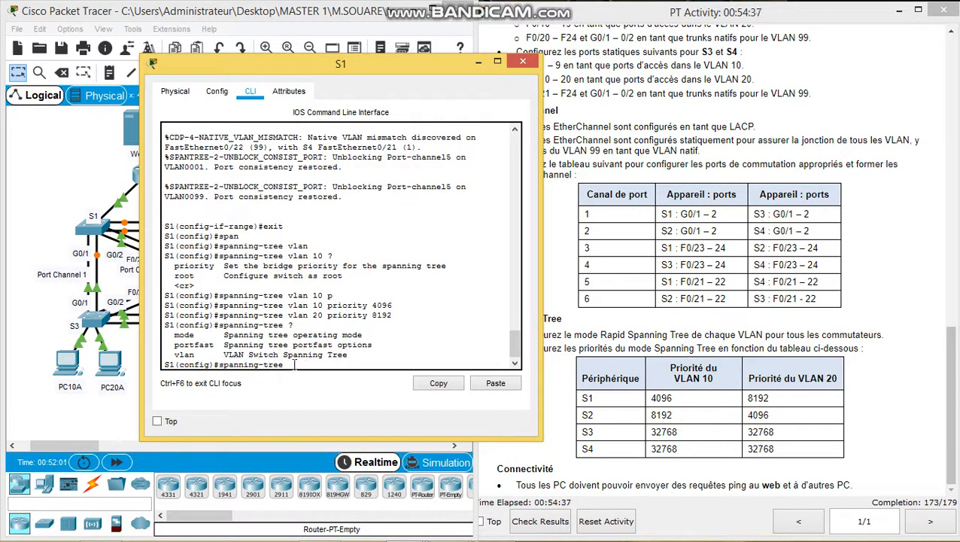
- Check the available spanning-tree modes on S1 and set the mode to rapid-pvst
type("mode ?")
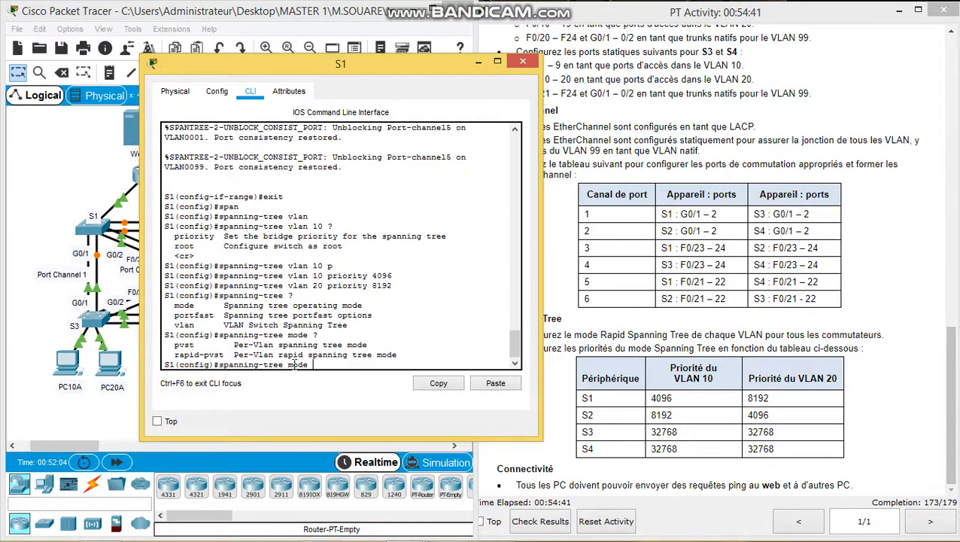
left_click_drag(173, 348, 164, 350)
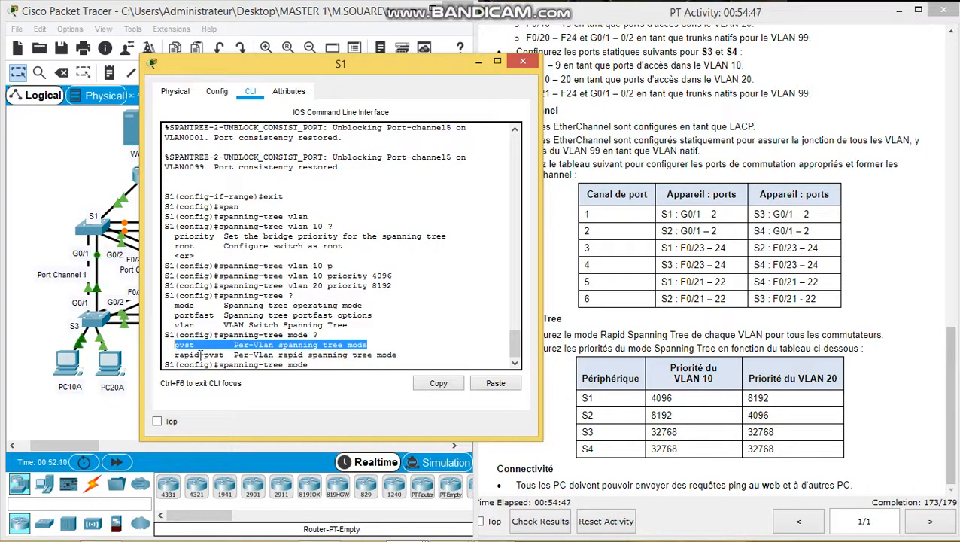
left_click(317, 367)
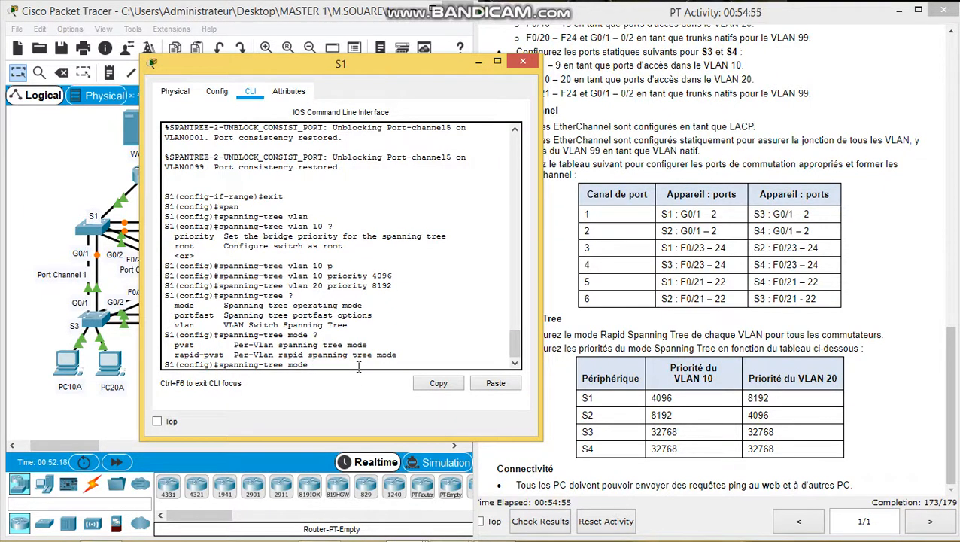
key("Tab")
key("Return")
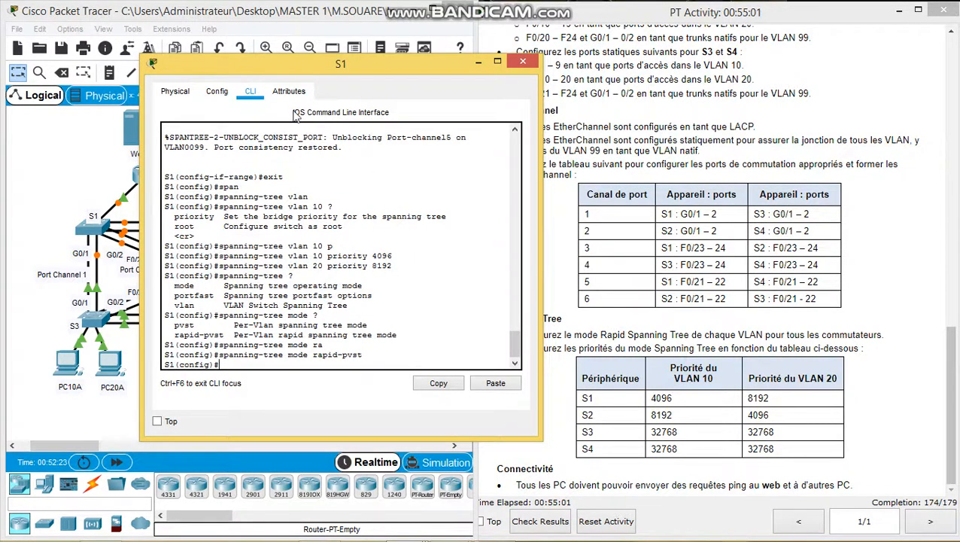
- Move S1's window aside, open the command line of switch S2, and return to global configuration mode
left_click_drag(377, 75, 719, 25)
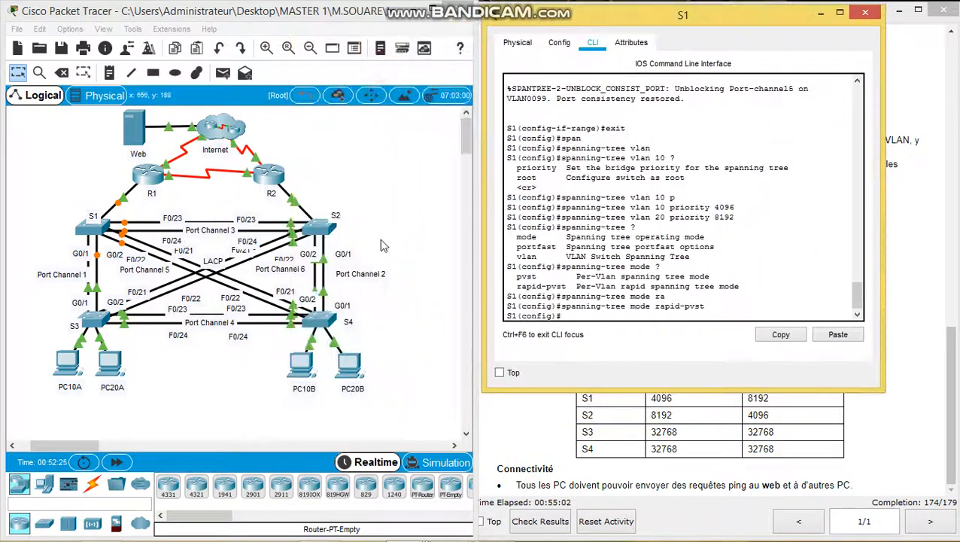
left_click(317, 231)
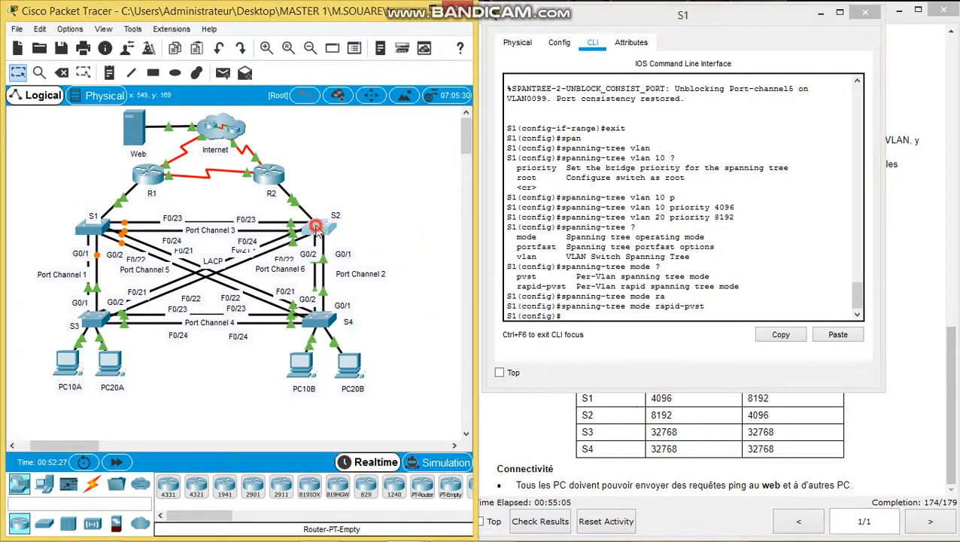
left_click_drag(540, 89, 354, 62)
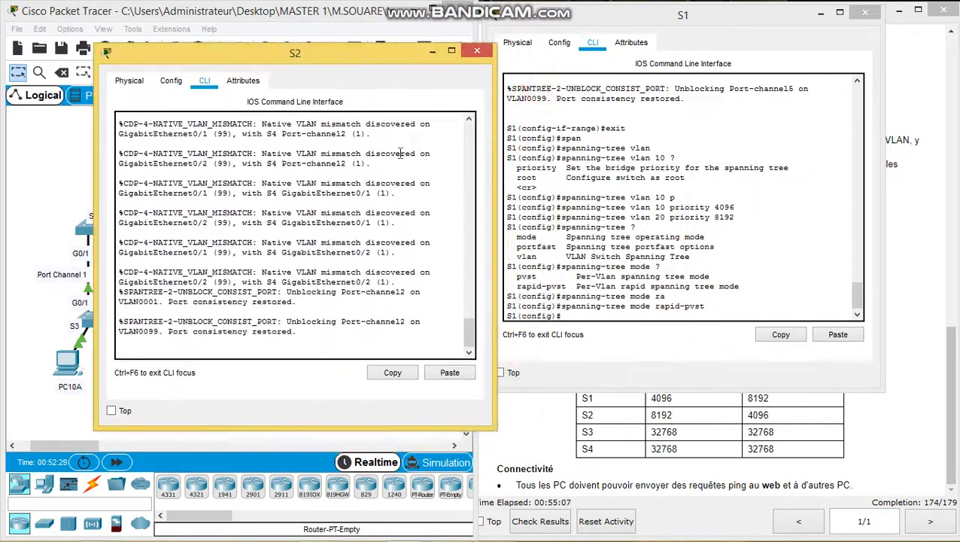
left_click(216, 353)
key("Return")
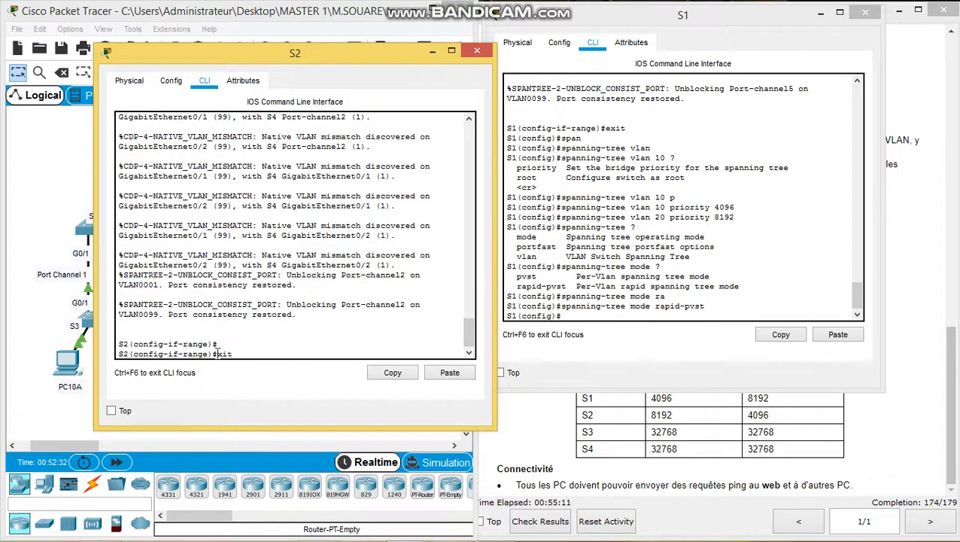
type("xit")
key("Return")
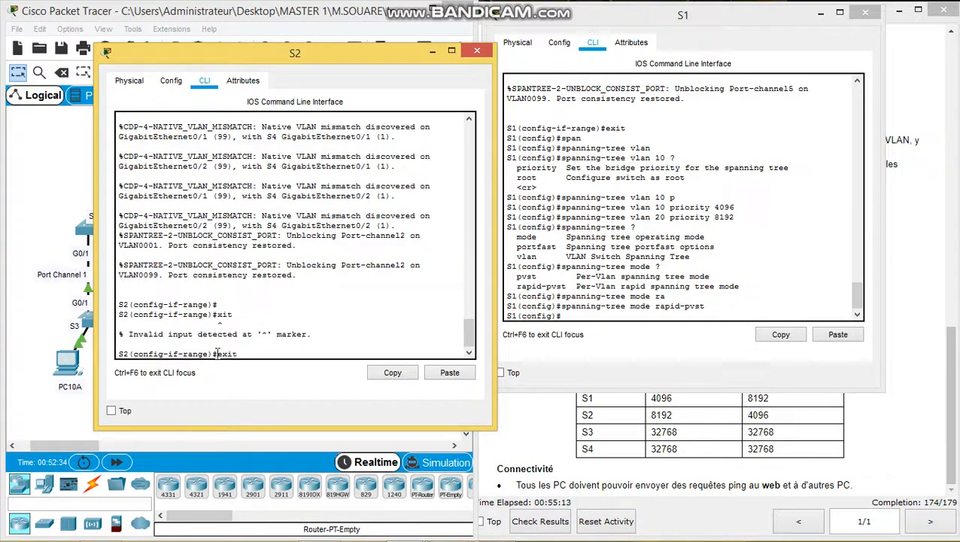
key("Return")
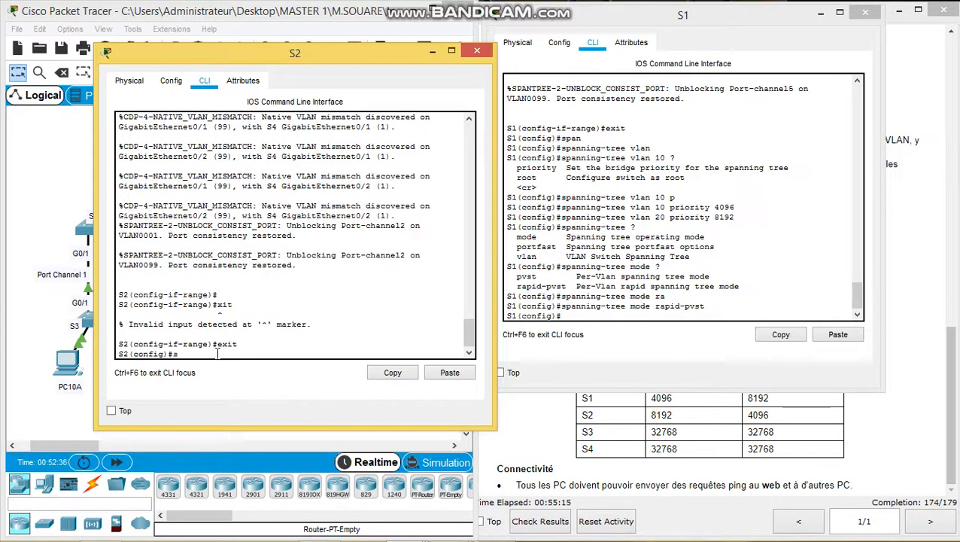
- Set S2's spanning-tree priority for VLAN 10 to 8192, copying the value from S1's command line
type("sp")
key("Tab")
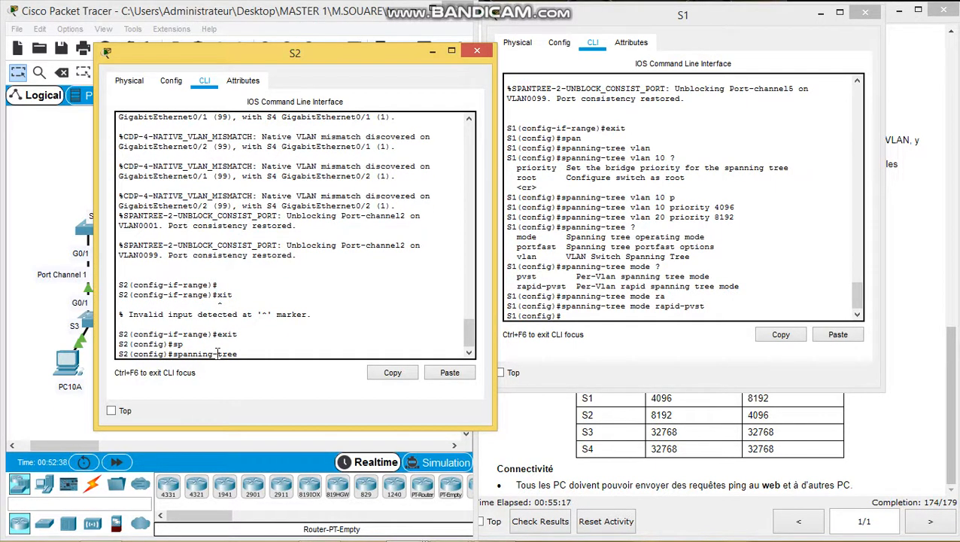
type("vl")
key("Tab")
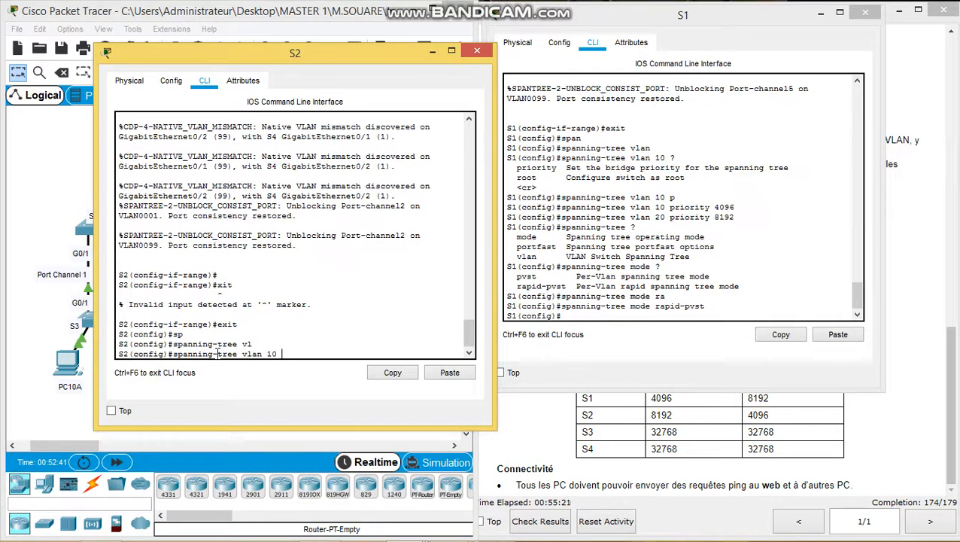
type("10 p")
key("Tab")
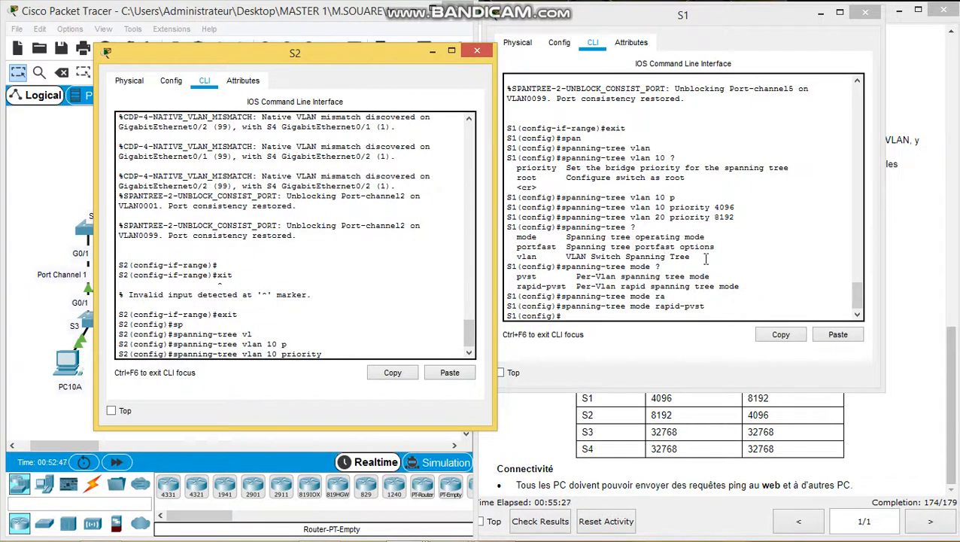
double_click(721, 217)
key("ctrl+c")
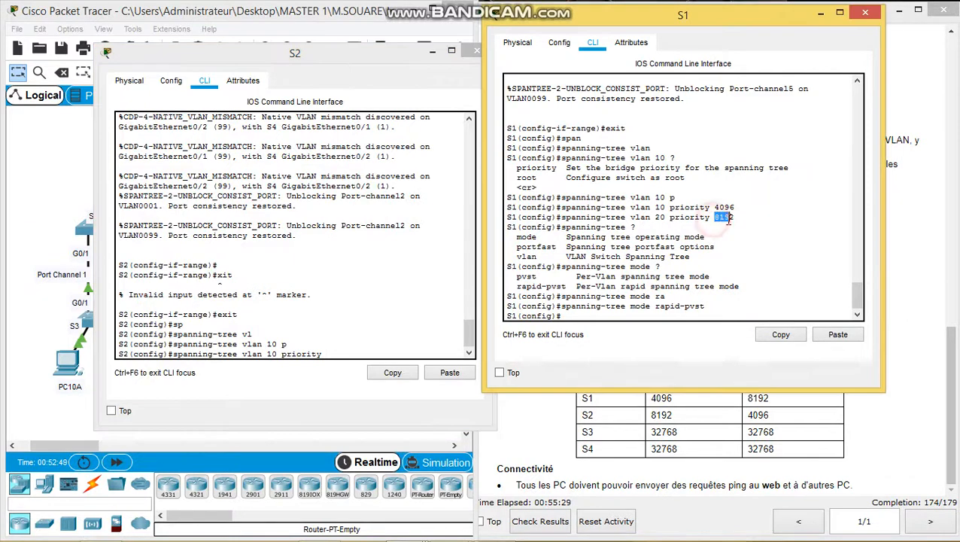
right_click(722, 217)
left_click(740, 227)
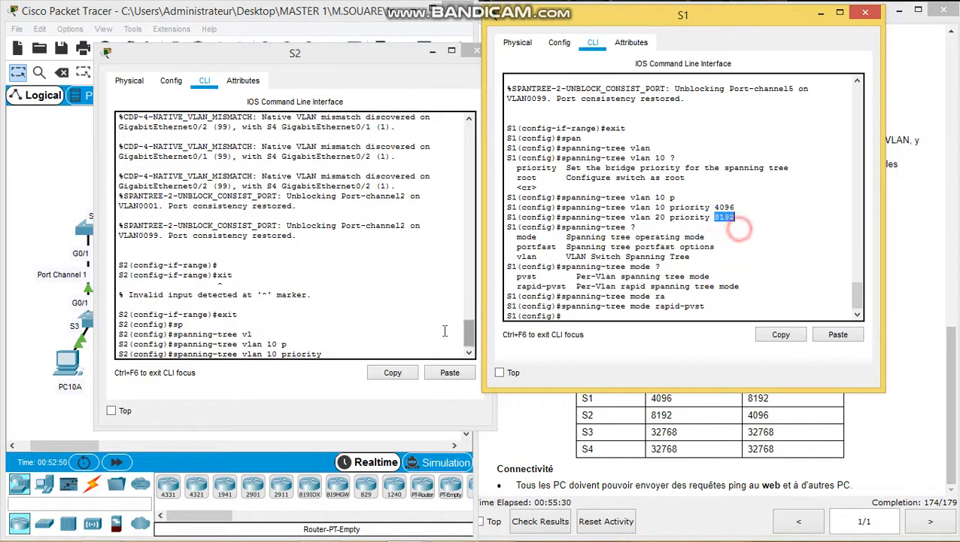
left_click(365, 354)
right_click(365, 354)
left_click(390, 380)
key("Return")
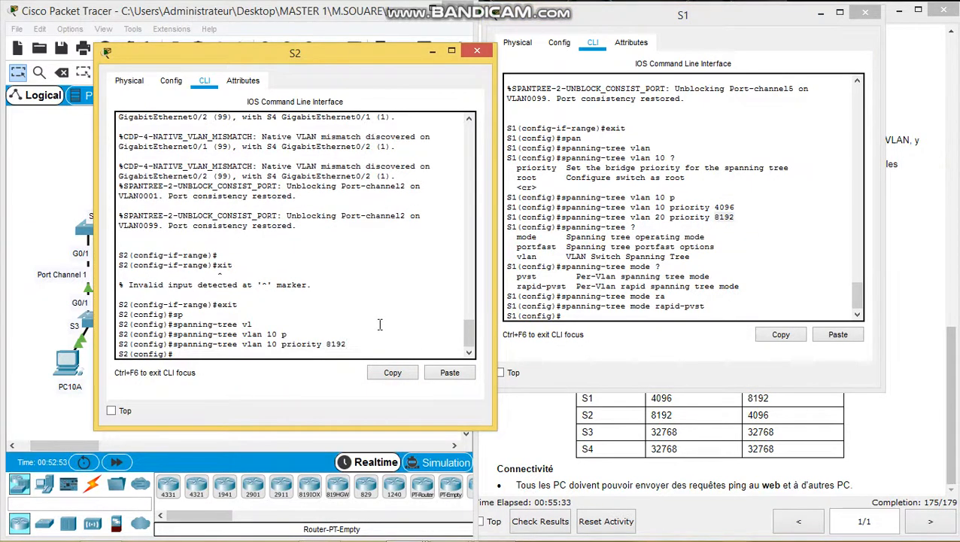
- Reuse the previous priority command on S2 to set the spanning-tree priority for VLAN 20 to 4096
key("Up")
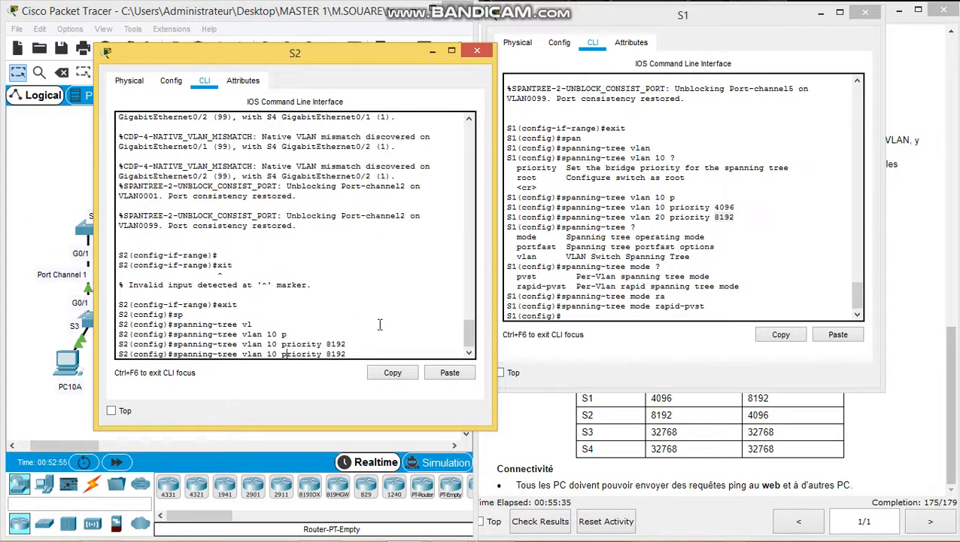
key("Left")
key("Left")
key("Left")
key("Left")
key("Left")
key("Left")
key("Left")
key("Left")
key("Left")
key("Left")
key("Left")
key("Left")
key("Left")
key("Left")
key("Left")
key("BackSpace")
type("4")
key("BackSpace")
type("2")
key("Right")
key("Right")
key("Return")
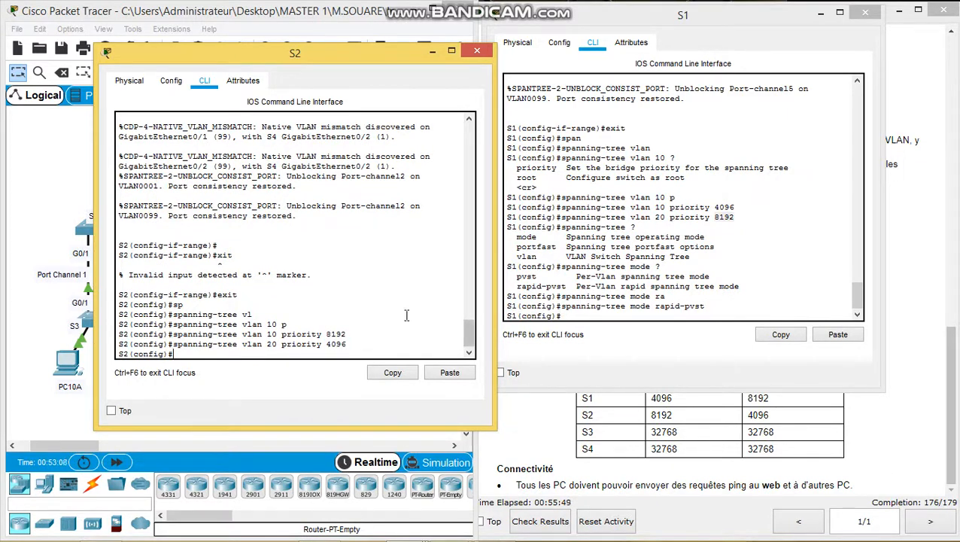
- Close S1's window, set S2's spanning-tree mode to rapid-pvst, and close S2's window
left_click(865, 13)
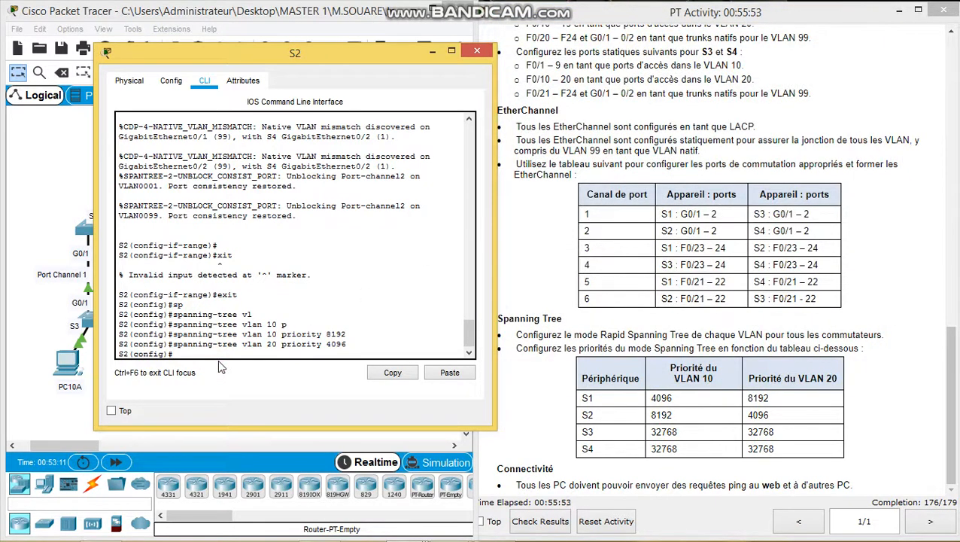
key("Tab")
left_click(213, 350)
type("sp")
key("Tab")
type("mo")
key("Tab")
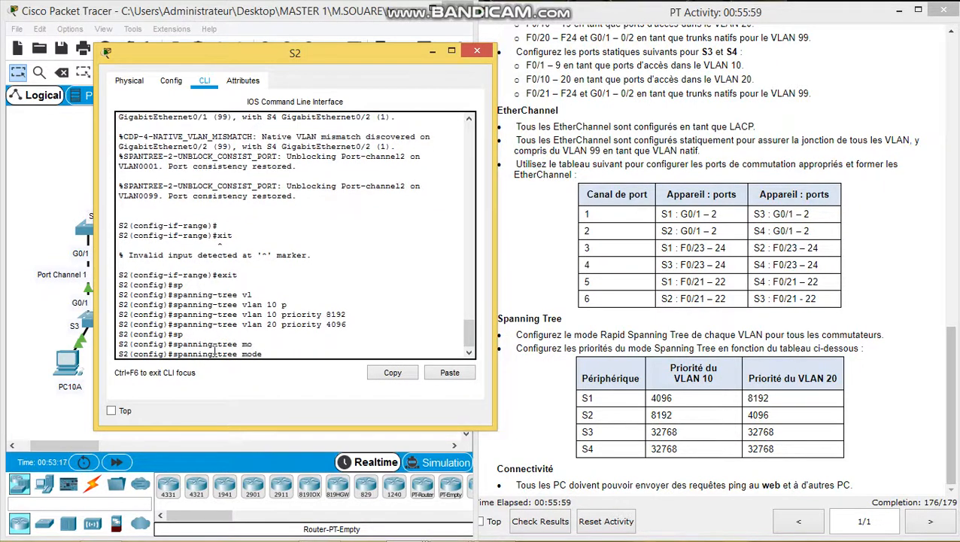
type("r")
key("Tab")
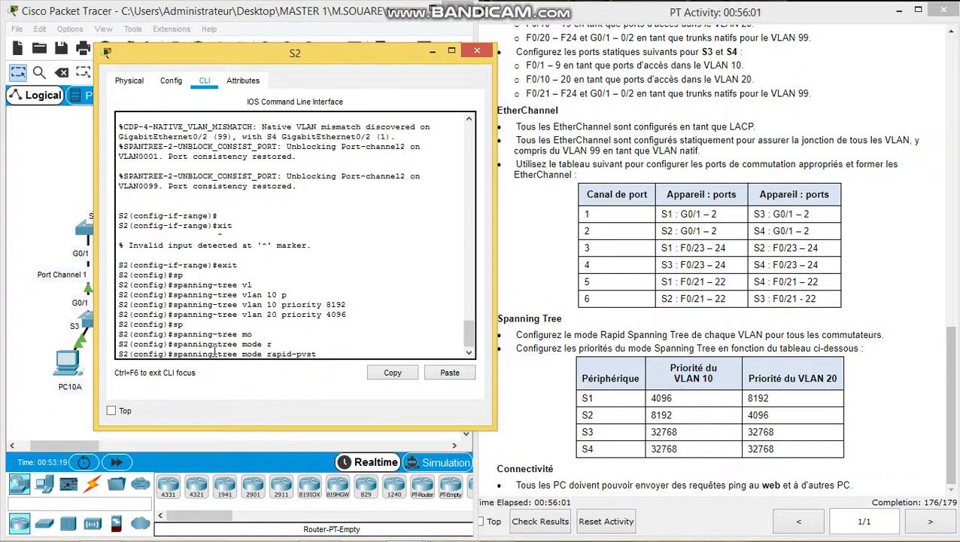
key("Return")
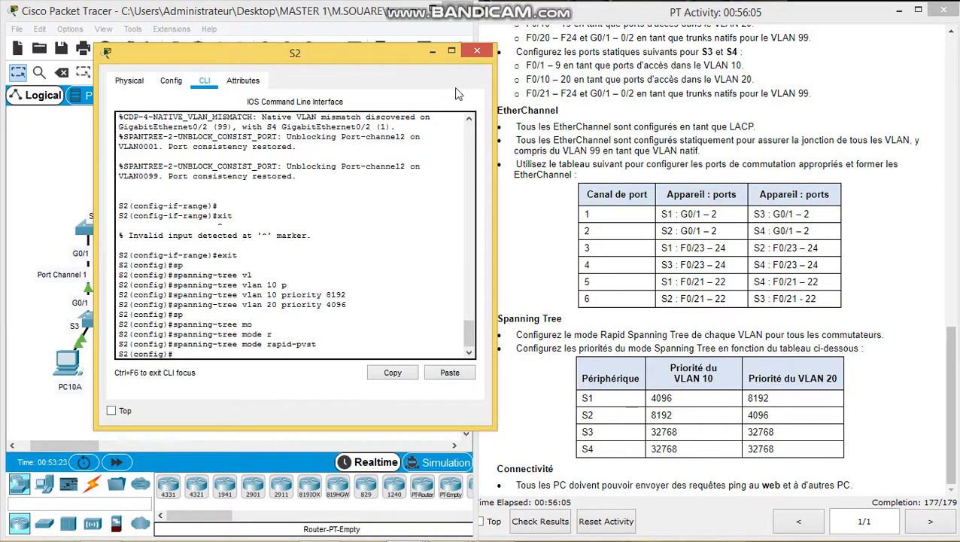
left_click(477, 51)
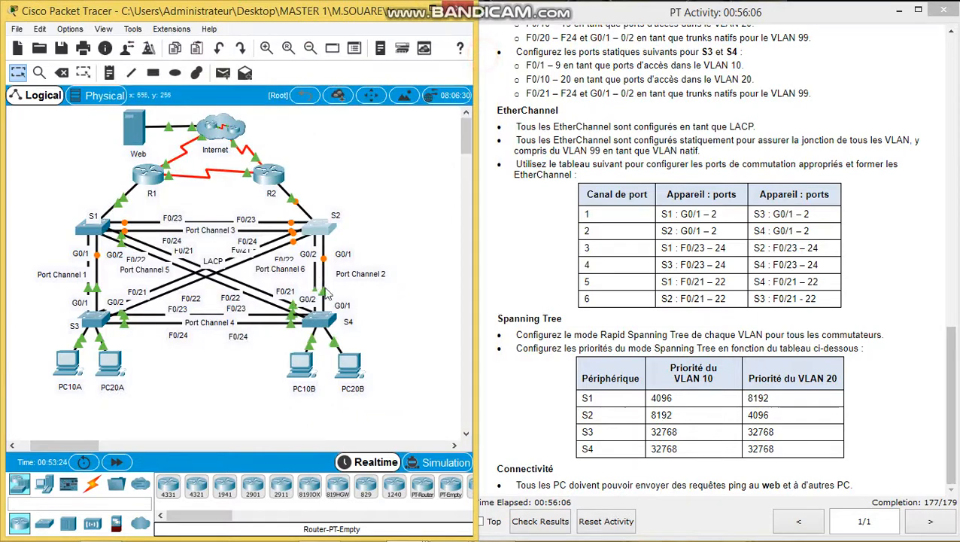
- Open the command line of switch S3 and return from interface range configuration to global configuration mode
left_click(92, 323)
left_click(241, 67)
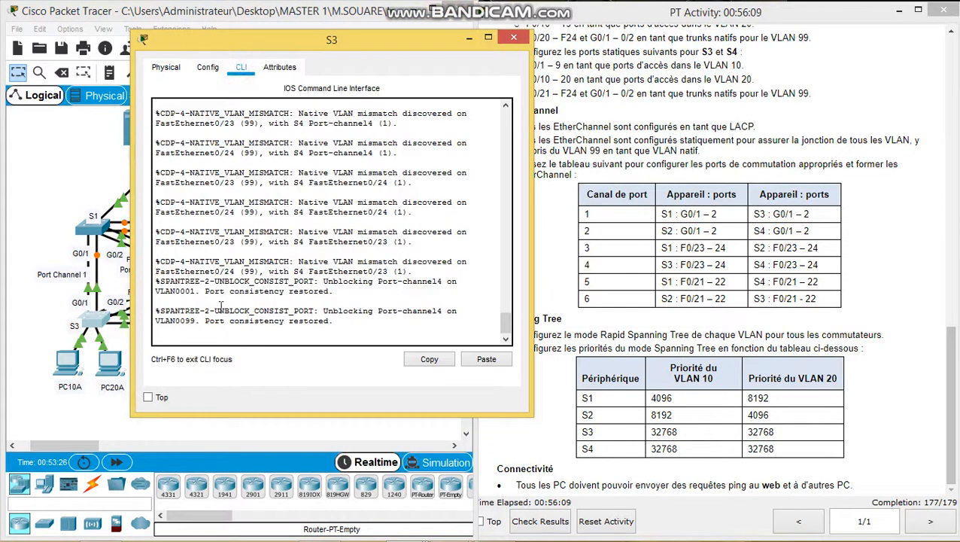
left_click(214, 339)
key("Return")
key("Return")
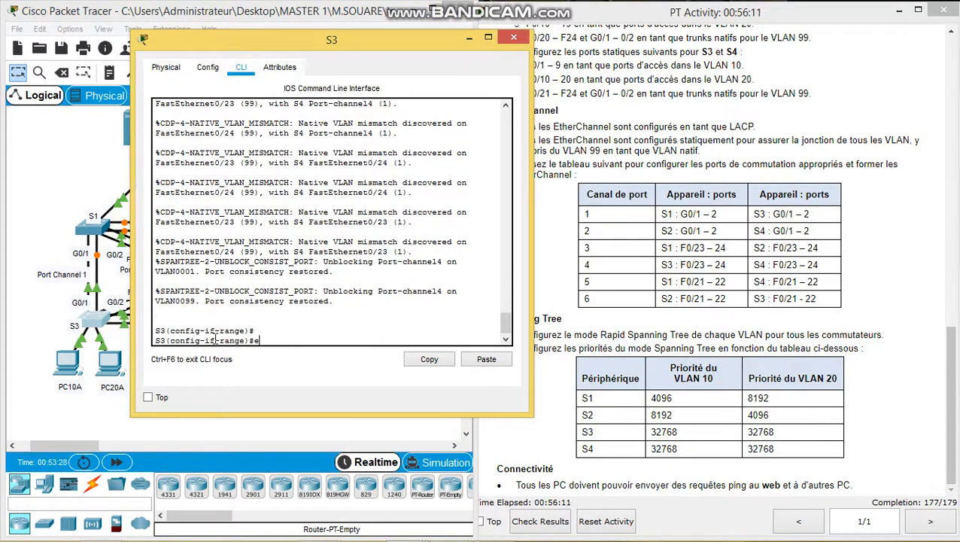
type("exit")
key("Return")
- Set S3's spanning-tree priority for VLAN 10 to 32768, as given in the activity's priority table
type("sp")
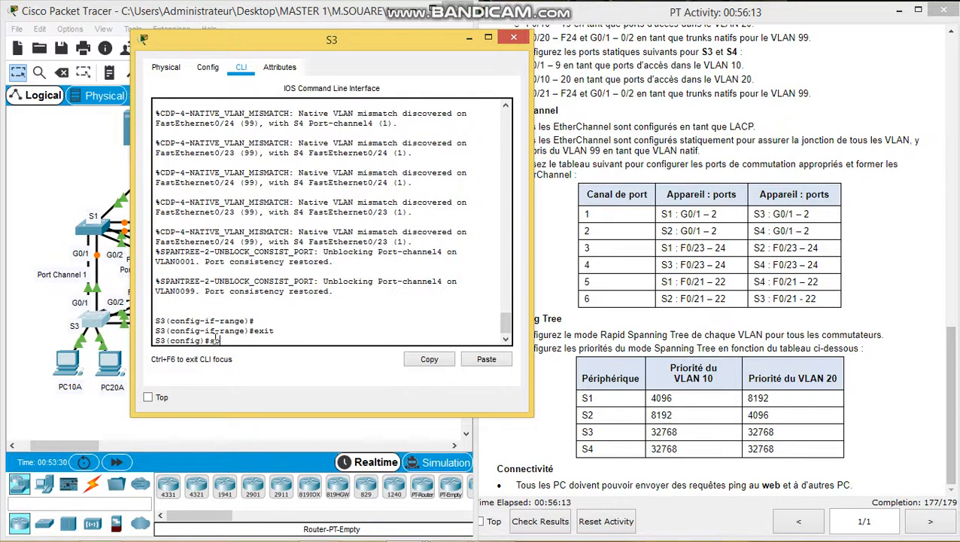
key("Tab")
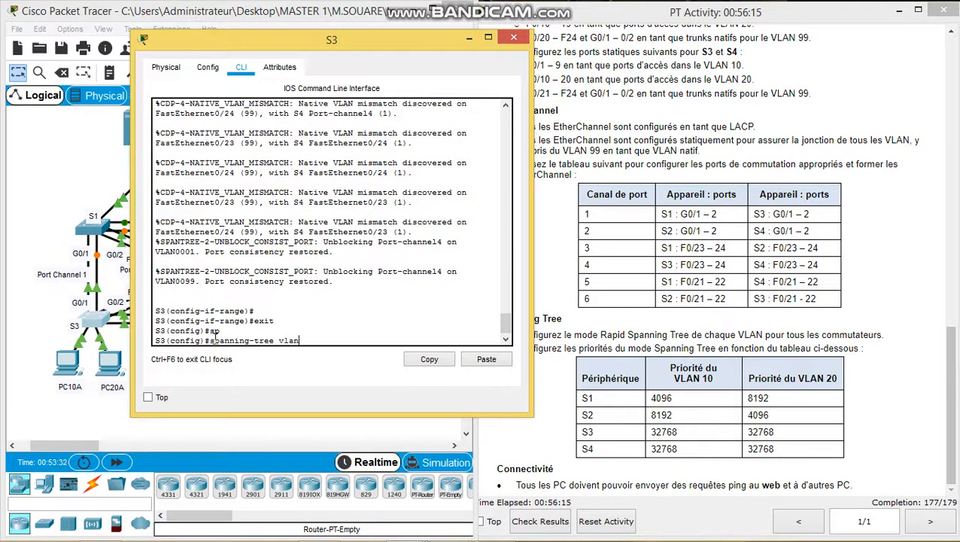
type("vlan")
key("Tab")
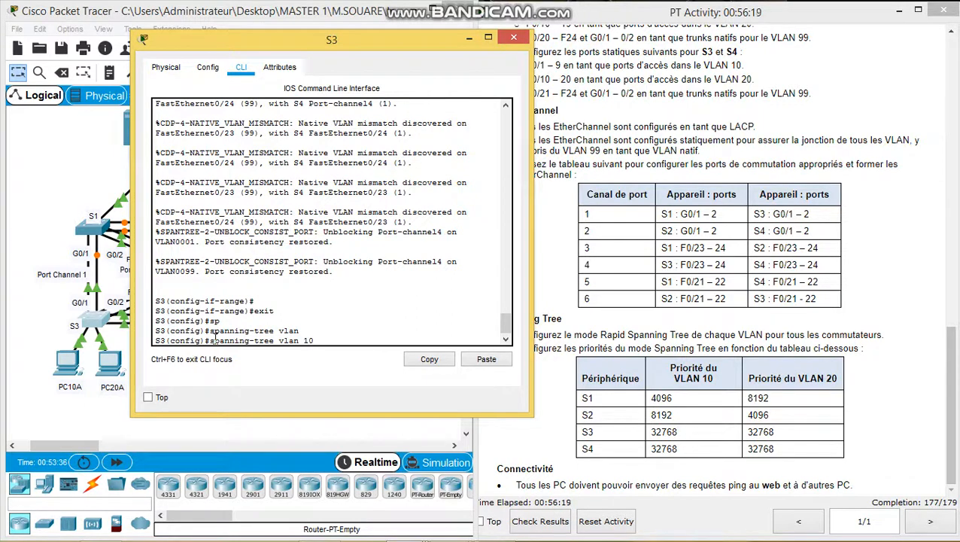
type("10 p")
key("Tab")
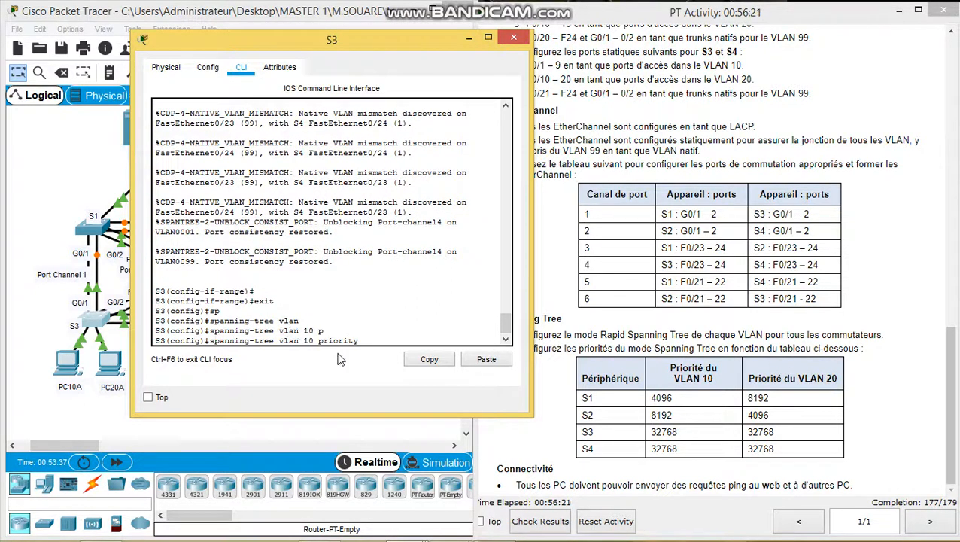
left_click(680, 434)
left_click_drag(680, 434, 652, 434)
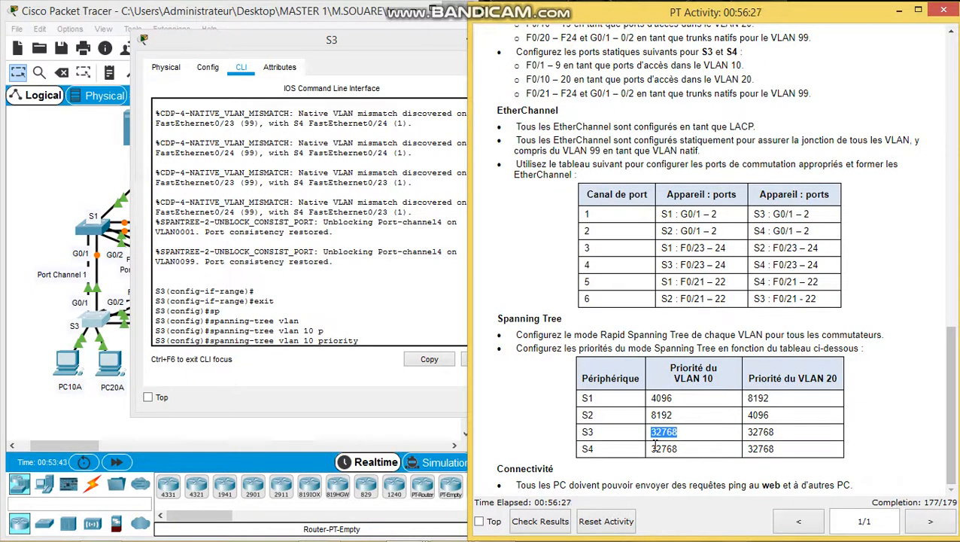
left_click(367, 339)
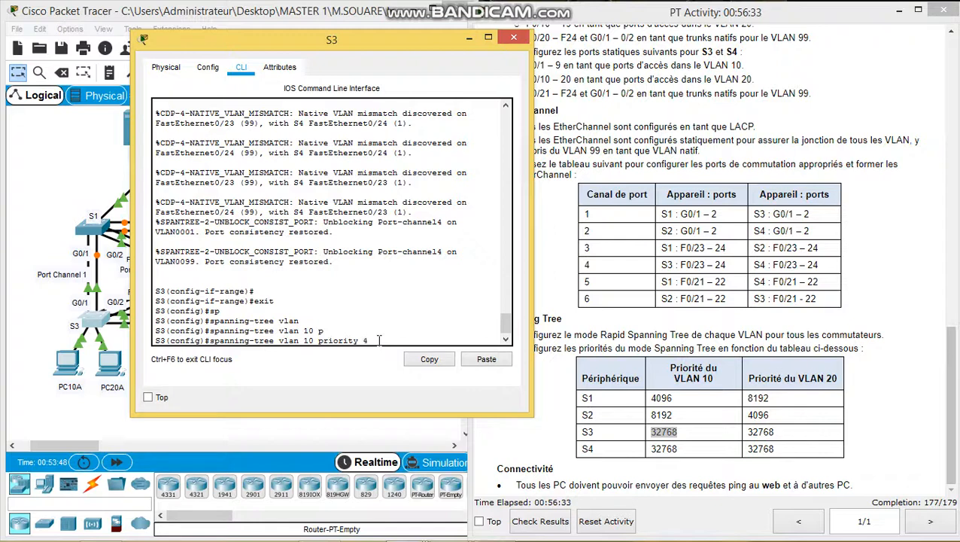
type("32768")
key("Return")
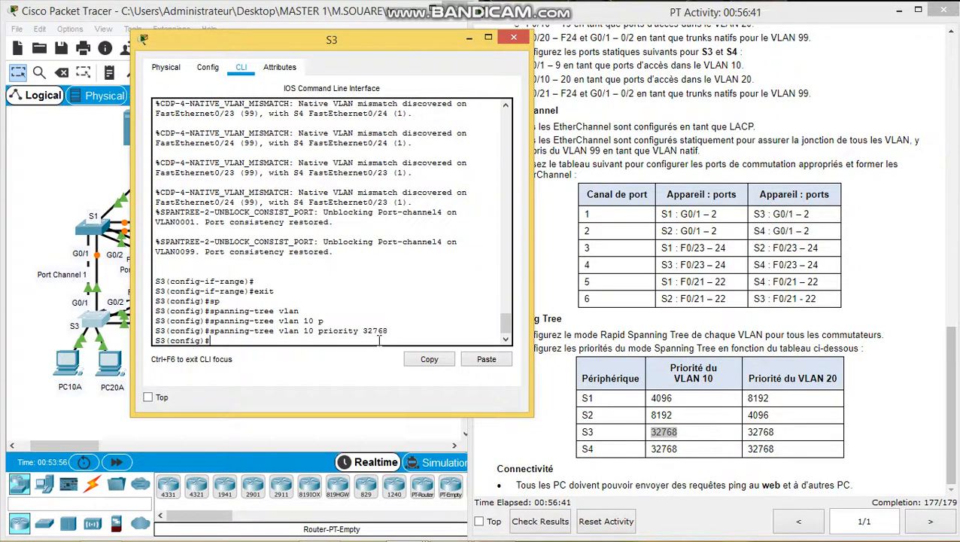
- Reuse the previous priority command on S3 to set the spanning-tree priority for VLAN 20 to 32768
key("Up")
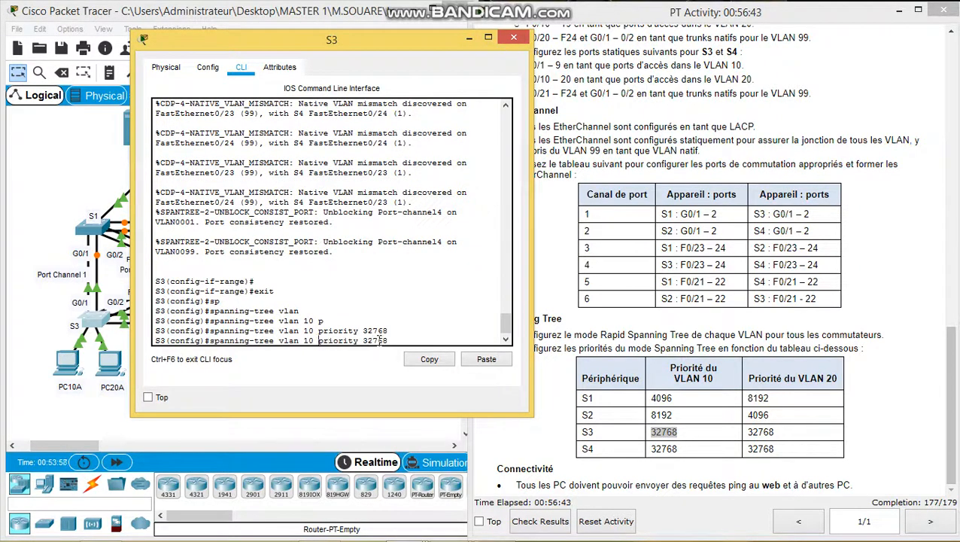
key("BackSpace")
type("2")
key("Return")
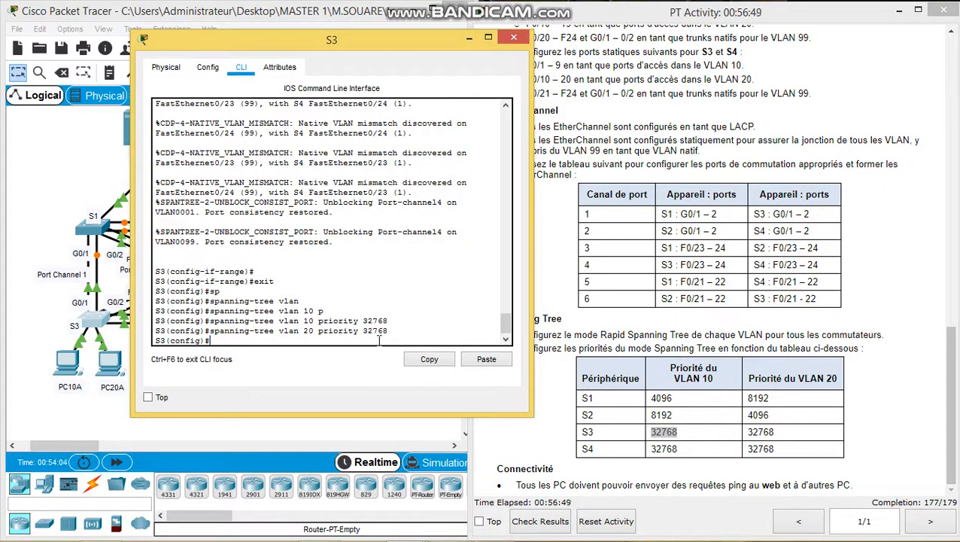
- Set S3's spanning-tree mode to rapid-pvst
type("swsp")
key("Tab")
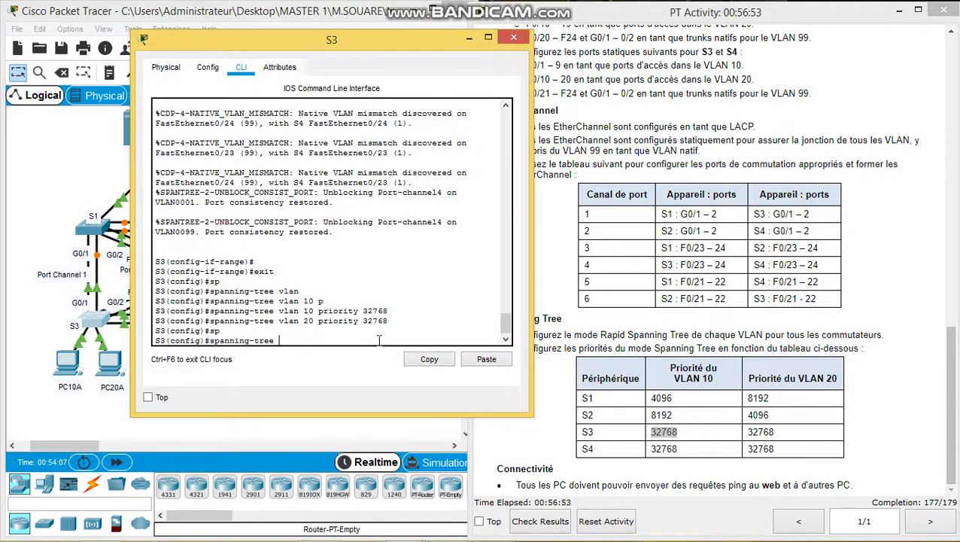
type("mo")
key("Tab")
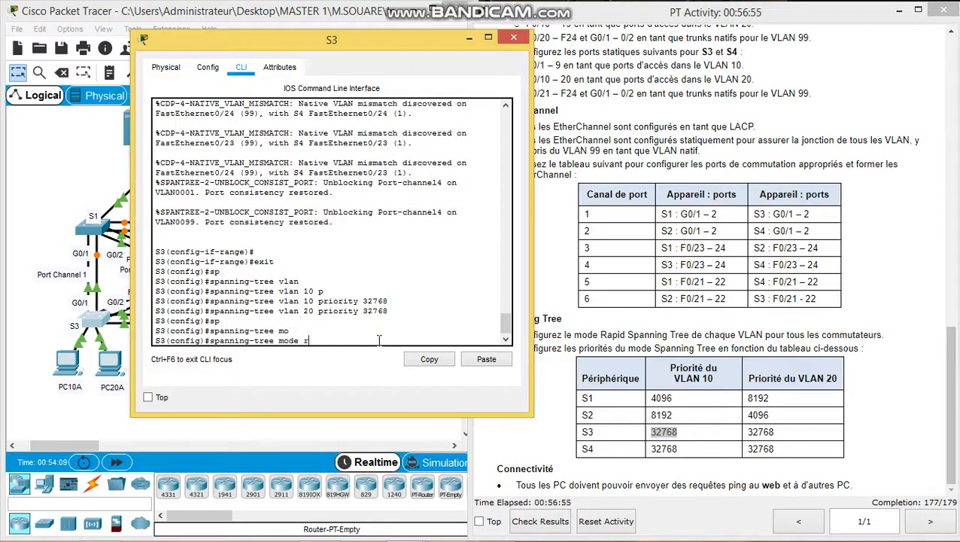
type("r")
key("Tab")
key("Return")
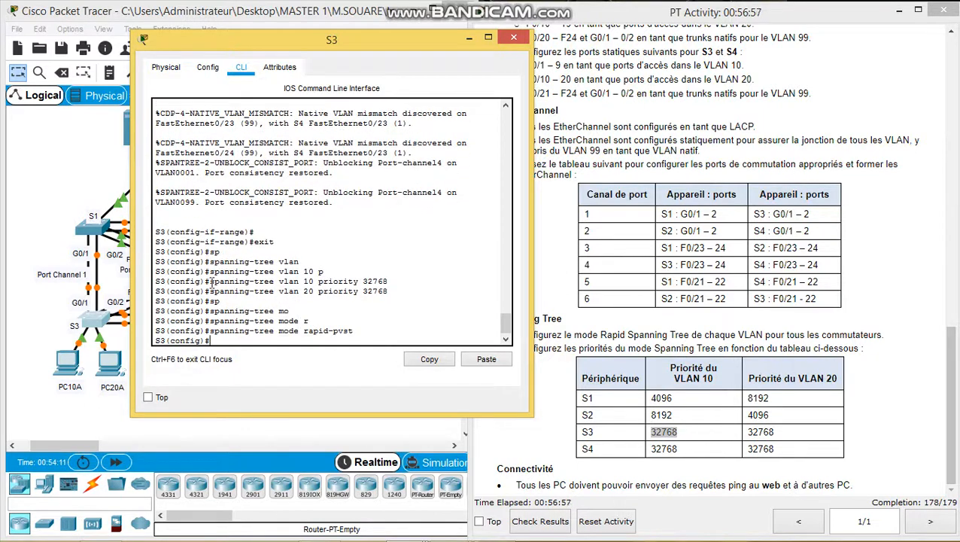
- Copy the spanning-tree VLAN 10 priority command from S3's command line and close S3's window
left_click_drag(211, 283, 391, 281)
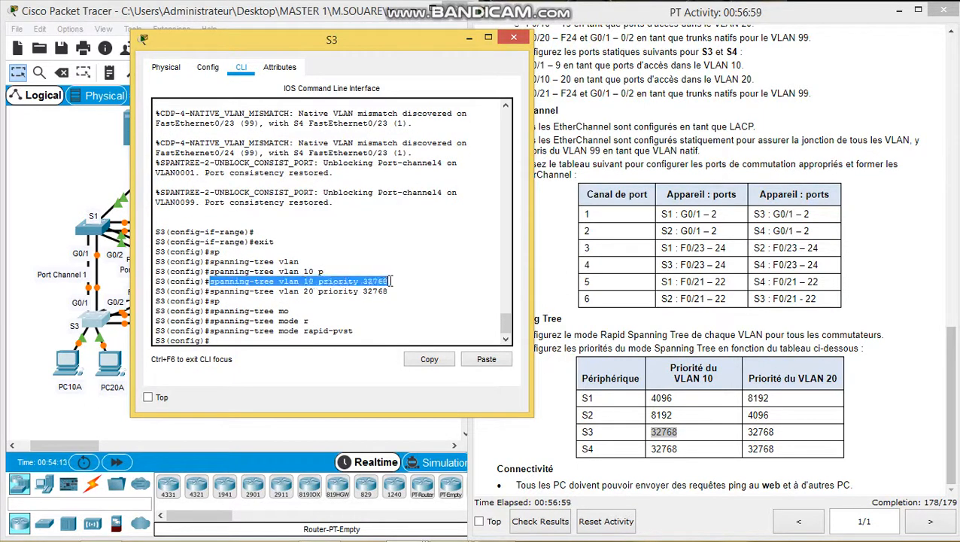
right_click(380, 286)
left_click(407, 298)
left_click(520, 42)
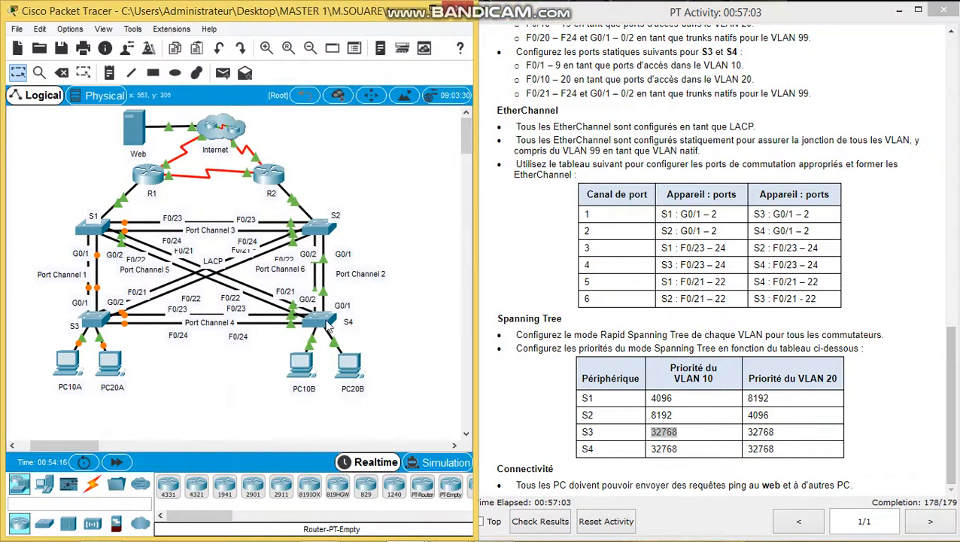
- Open the command line of switch S4 and return from interface range configuration to global configuration mode
left_click(329, 325)
left_click(419, 374)
key("Return")
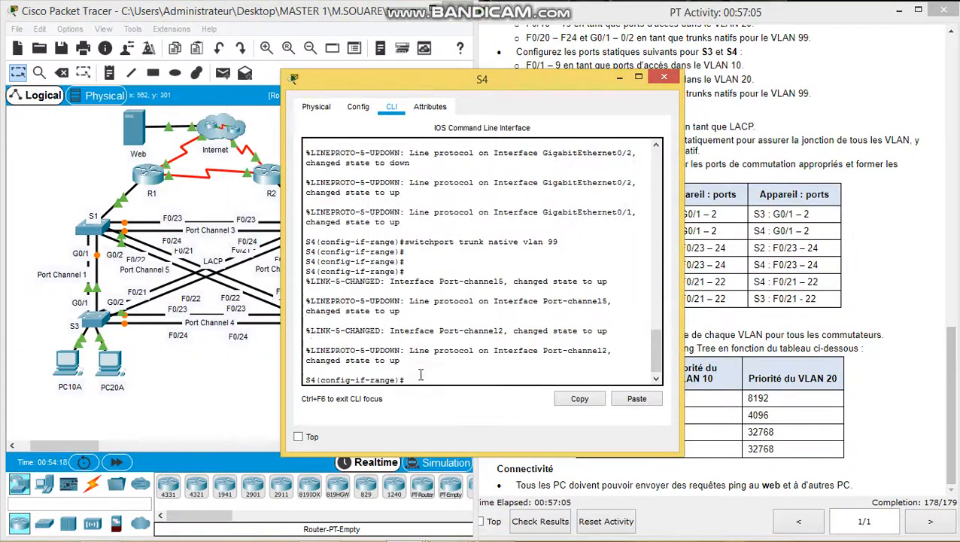
key("Return")
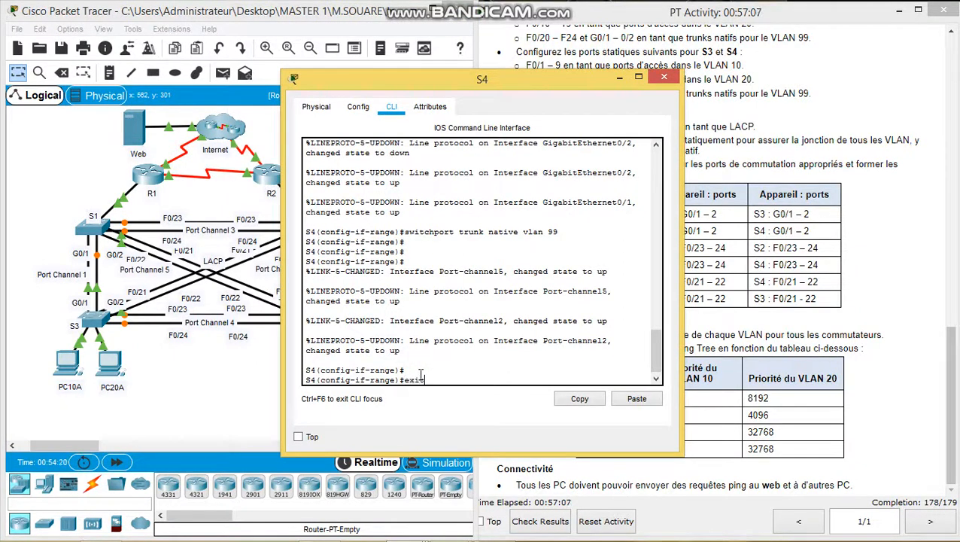
key("Return")
type("sp")
key("Tab")
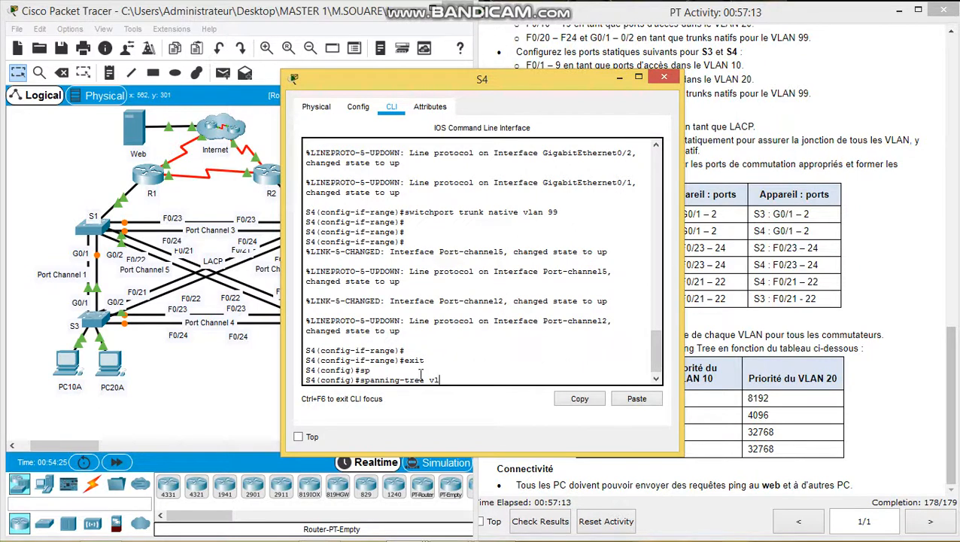
key("BackSpace")
key("BackSpace")
key("BackSpace")
key("BackSpace")
key("BackSpace")
key("BackSpace")
key("BackSpace")
key("BackSpace")
key("BackSpace")
key("BackSpace")
key("BackSpace")
key("BackSpace")
key("BackSpace")
key("BackSpace")
- Paste and run the copied command on S4 to set its spanning-tree priority for VLAN 10 to 32768
right_click(420, 374)
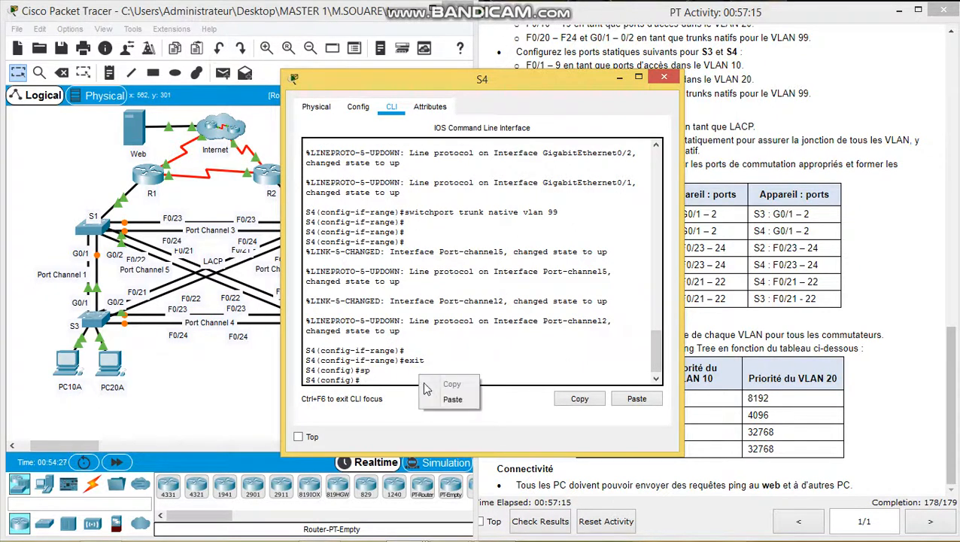
left_click(453, 399)
key("Return")
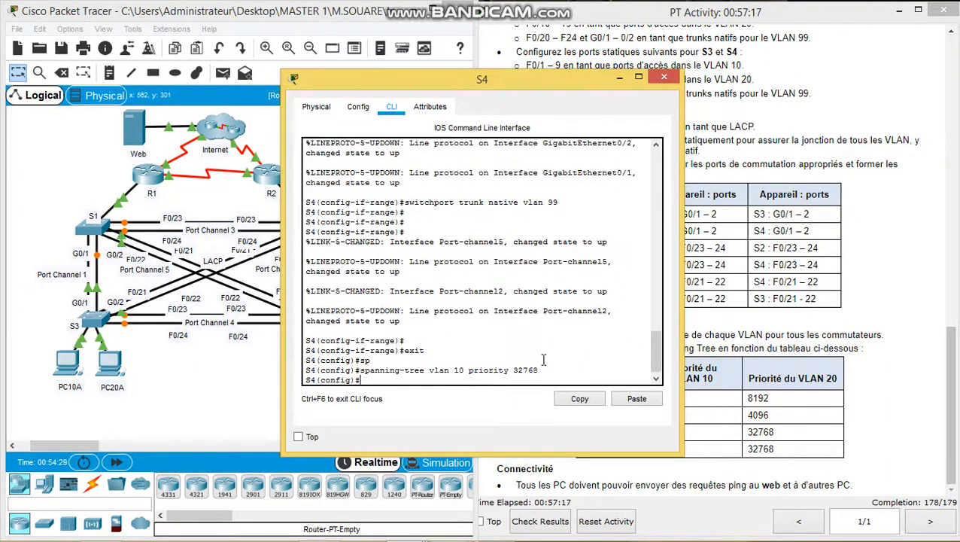
- Reuse the previous priority command on S4 to set the spanning-tree priority for VLAN 20 to 32768
key("Up")
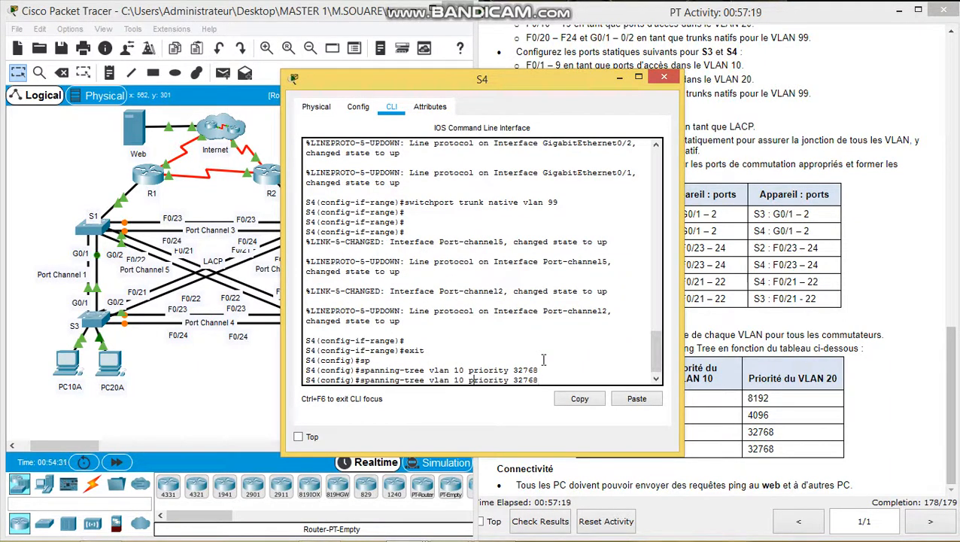
key("BackSpace")
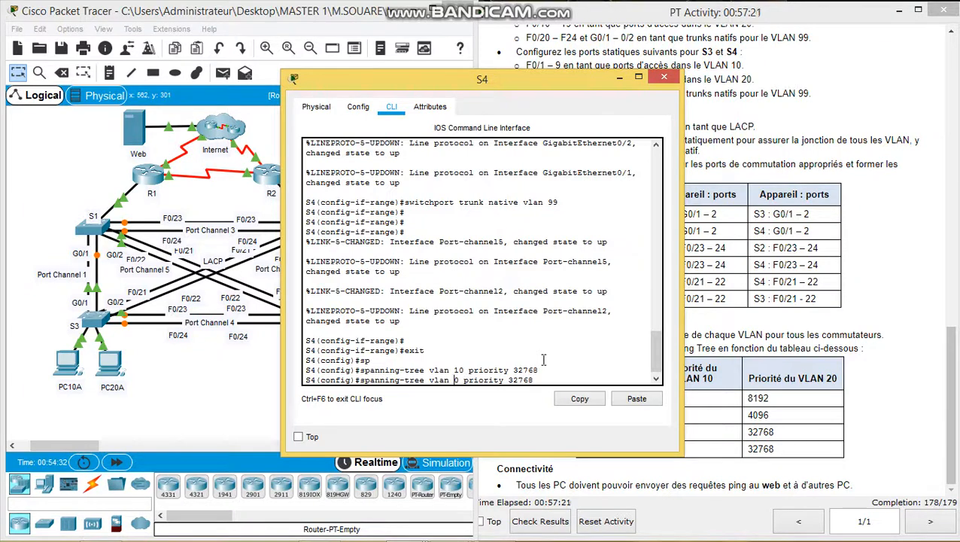
type("2")
key("Return")
- Set S4's spanning-tree mode to rapid-pvst and close S4's window
type("s")
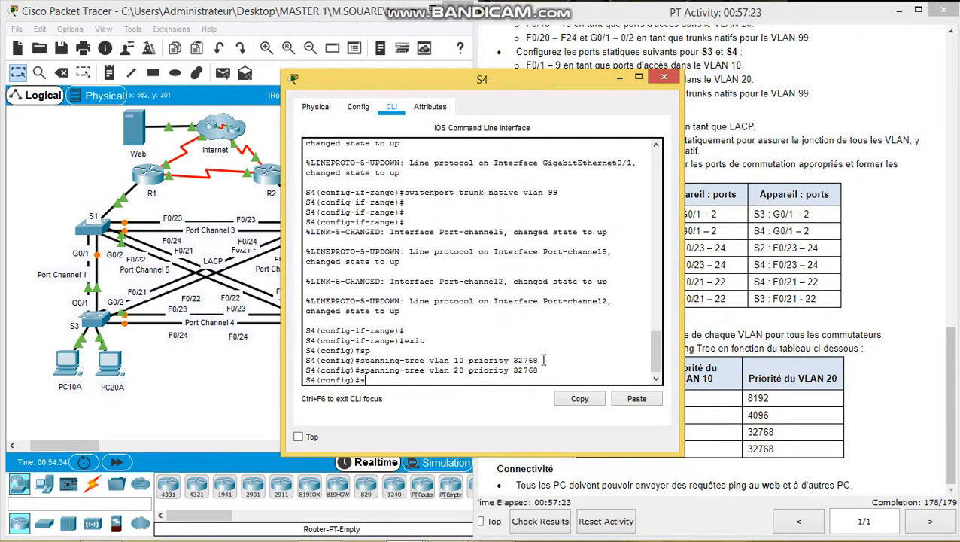
type("p")
key("Tab")
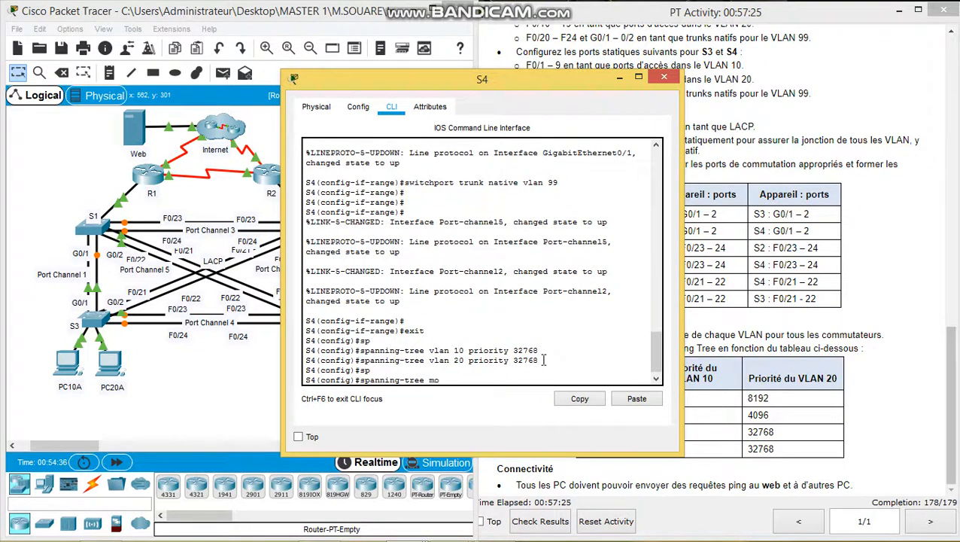
type("mo")
key("Tab")
type("ra")
key("Tab")
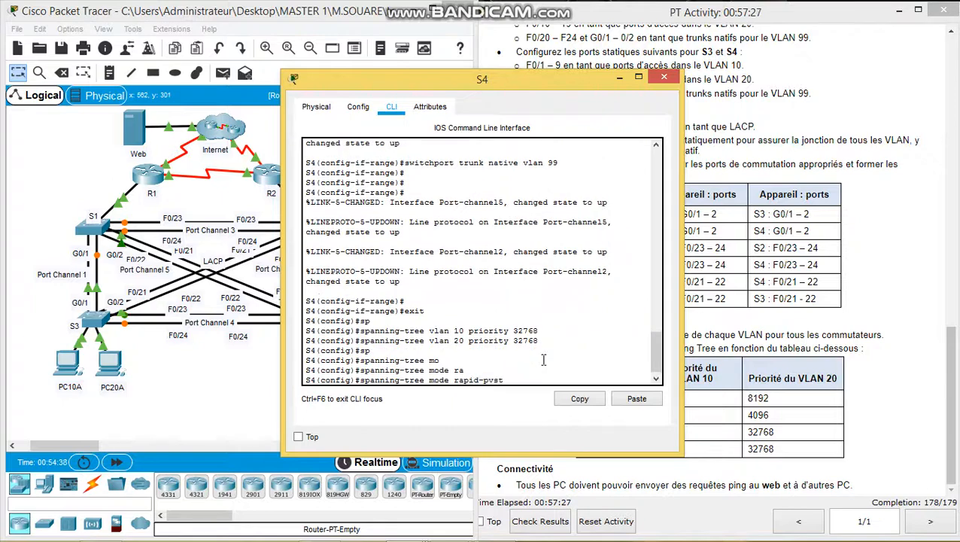
key("Return")
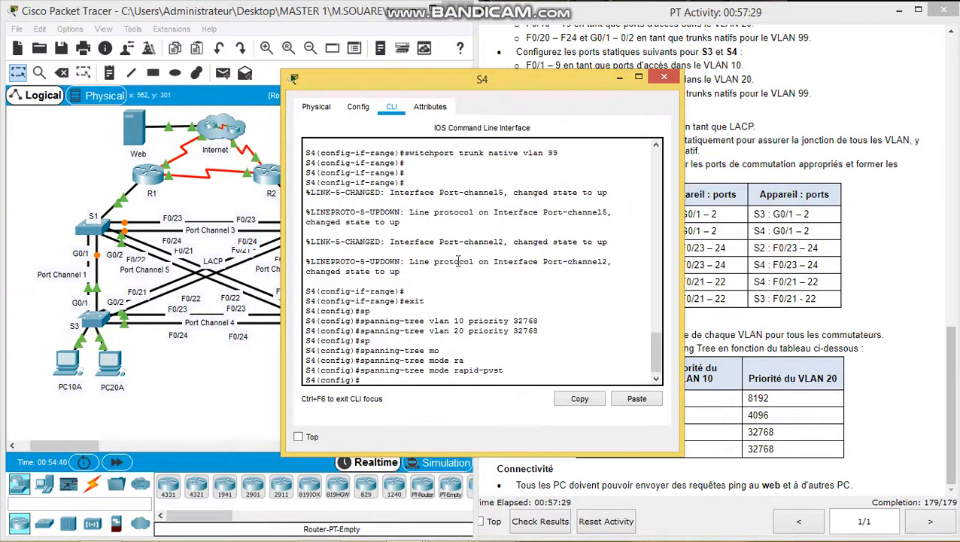
left_click_drag(480, 86, 434, 98)
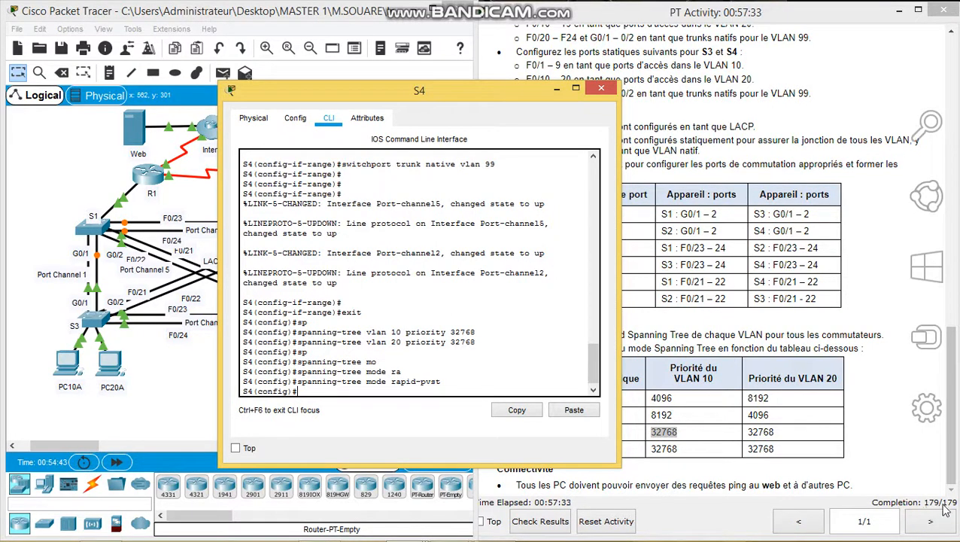
left_click(602, 89)
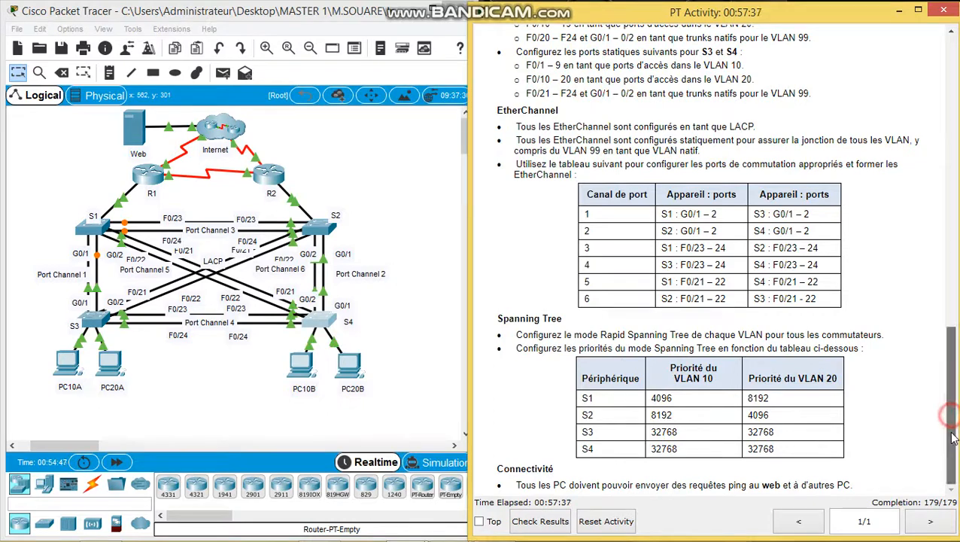
- Check the activity results, review the status of the assessment items for all devices, and close the results
left_click(545, 521)
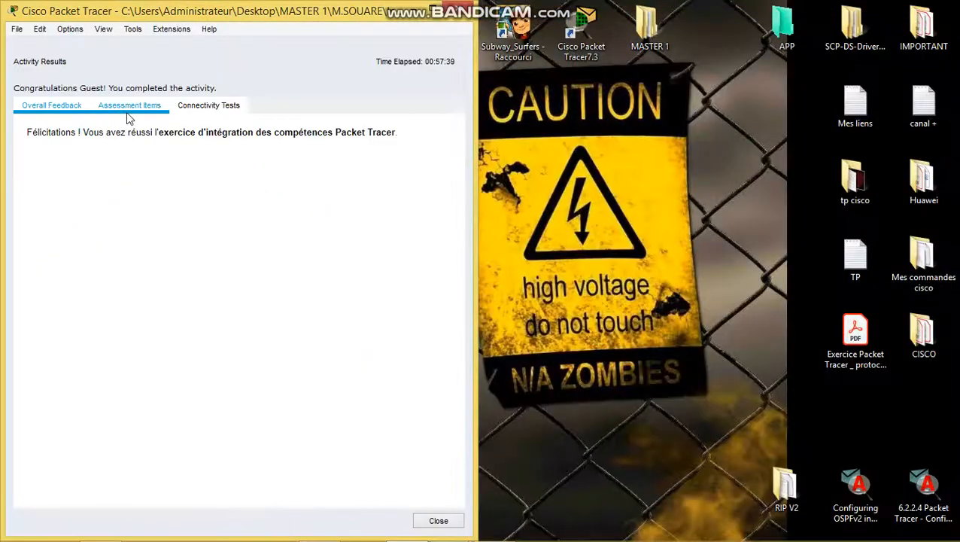
left_click(129, 106)
scroll(161, 258, "down", 10)
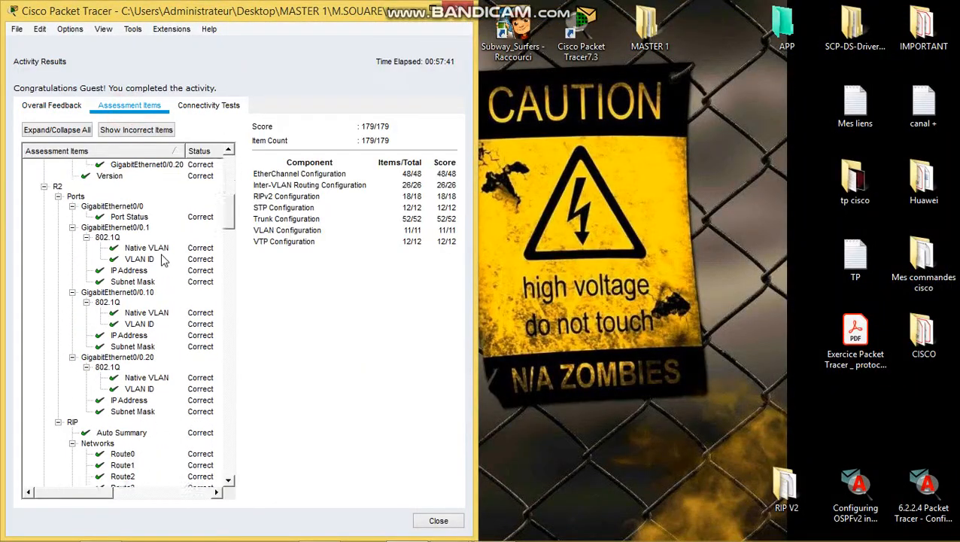
scroll(161, 259, "down", 15)
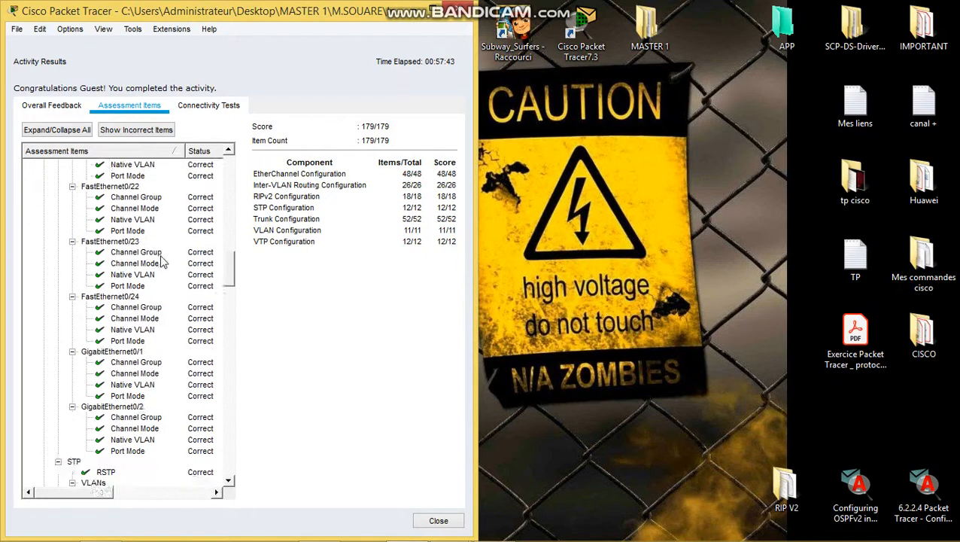
scroll(161, 260, "up", 7)
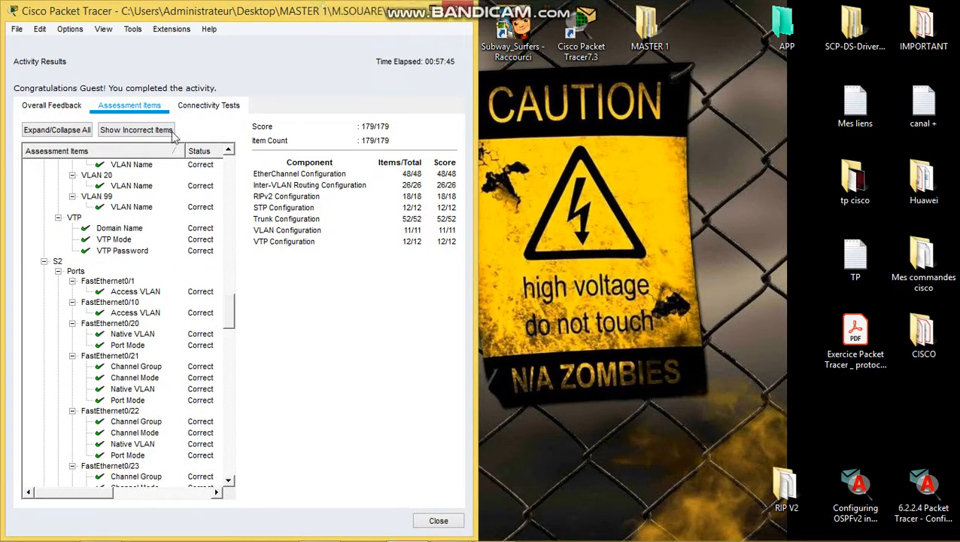
scroll(140, 323, "down", 7)
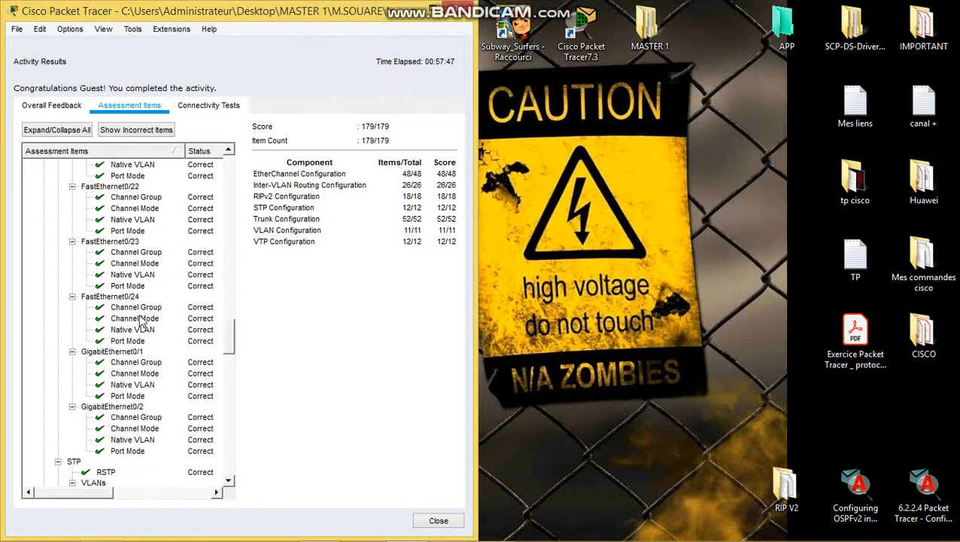
scroll(143, 323, "down", 15)
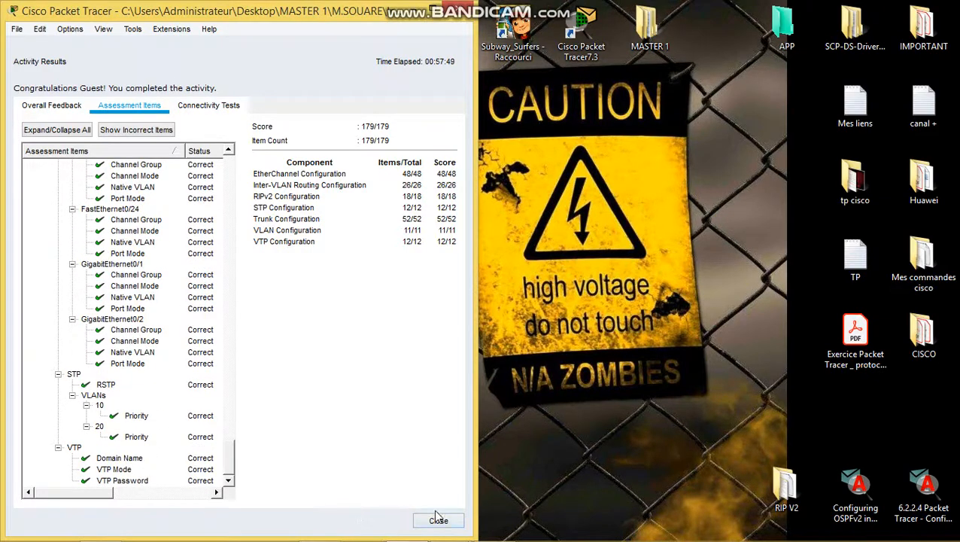
left_click(436, 516)
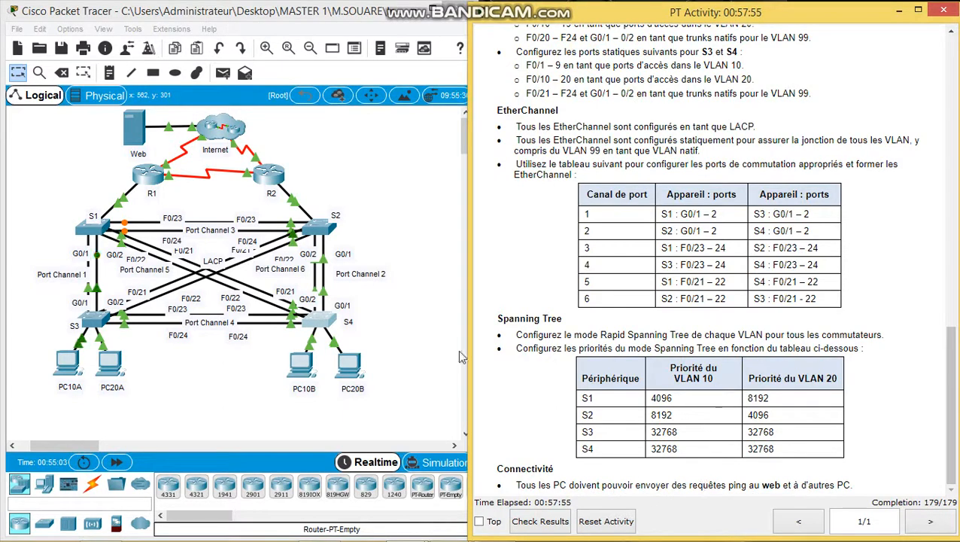
- Look up the Web server's IP address in the addressing table and open the Command Prompt on PC10A
scroll(838, 269, "up", 10)
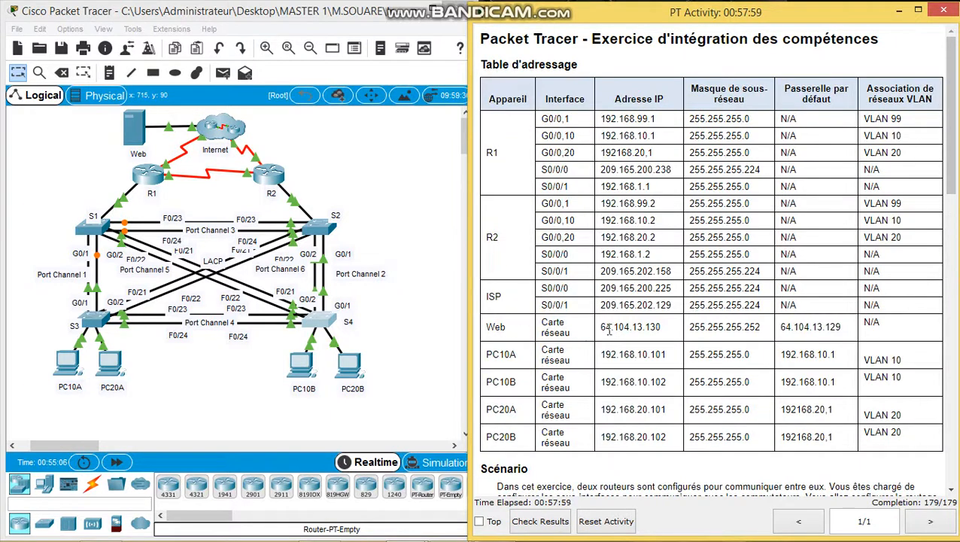
left_click_drag(603, 327, 662, 327)
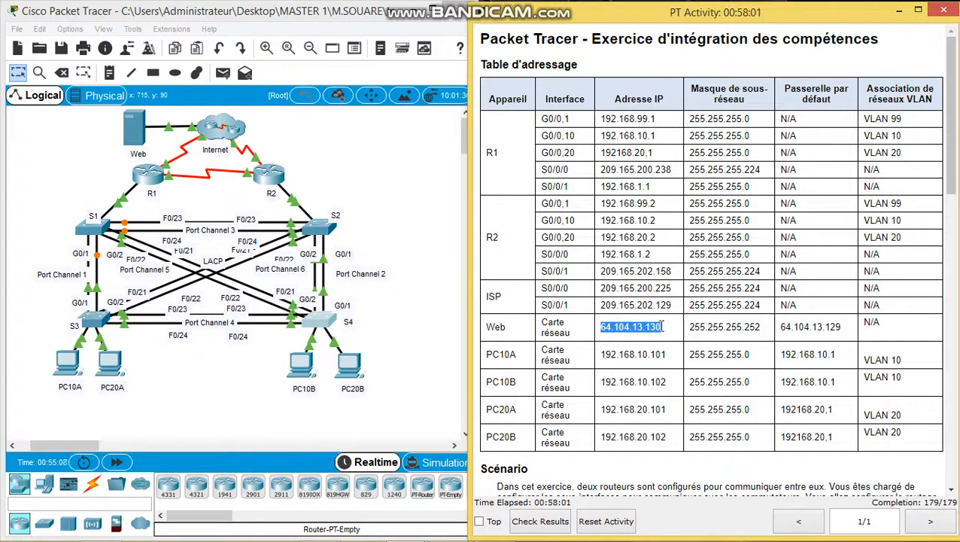
left_click(67, 367)
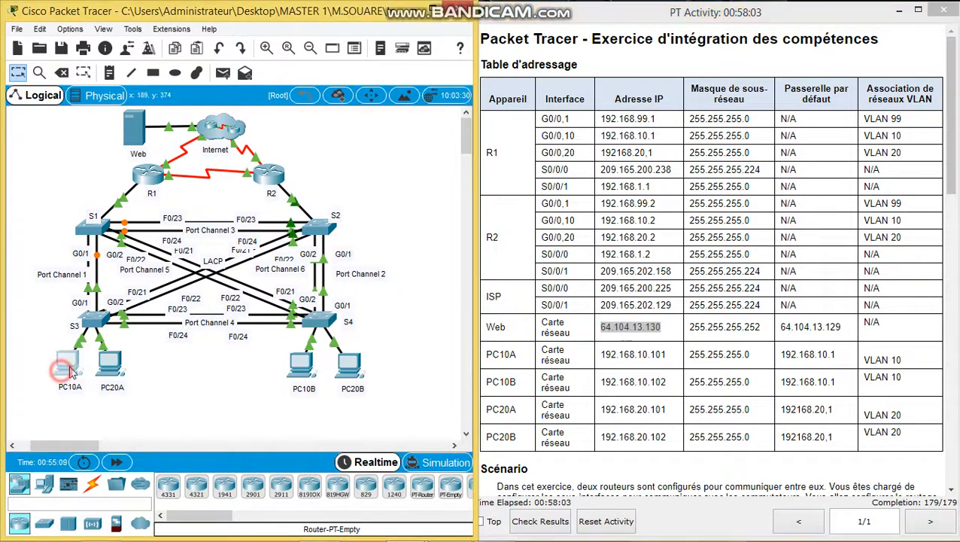
left_click(401, 106)
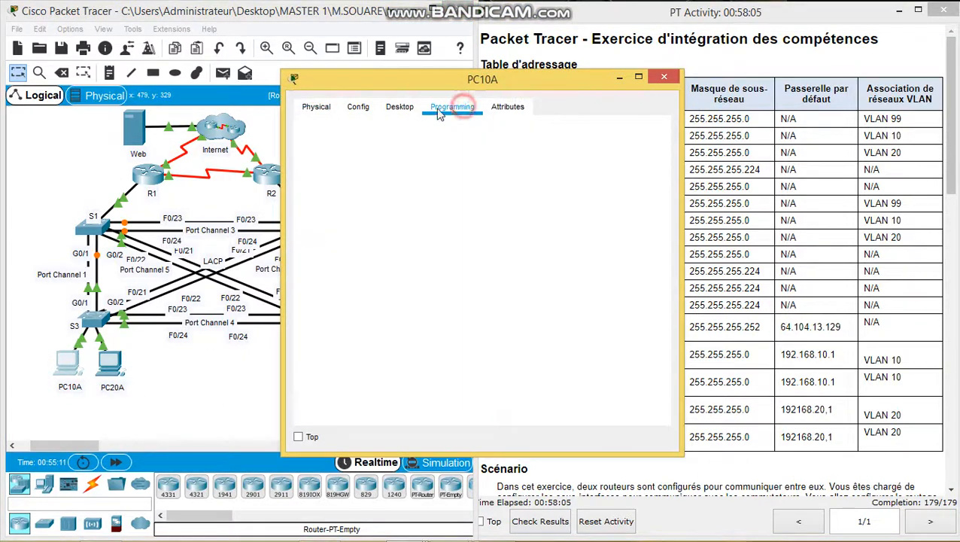
left_click(599, 162)
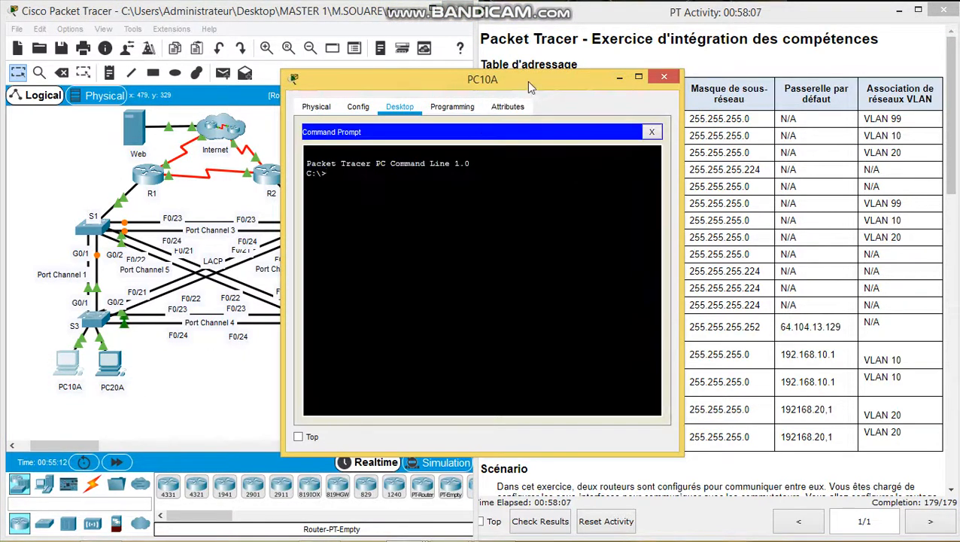
- Ping the Web server at 64.104.13.130 from PC10A and move its window clear of the network topology
left_click_drag(527, 81, 359, 69)
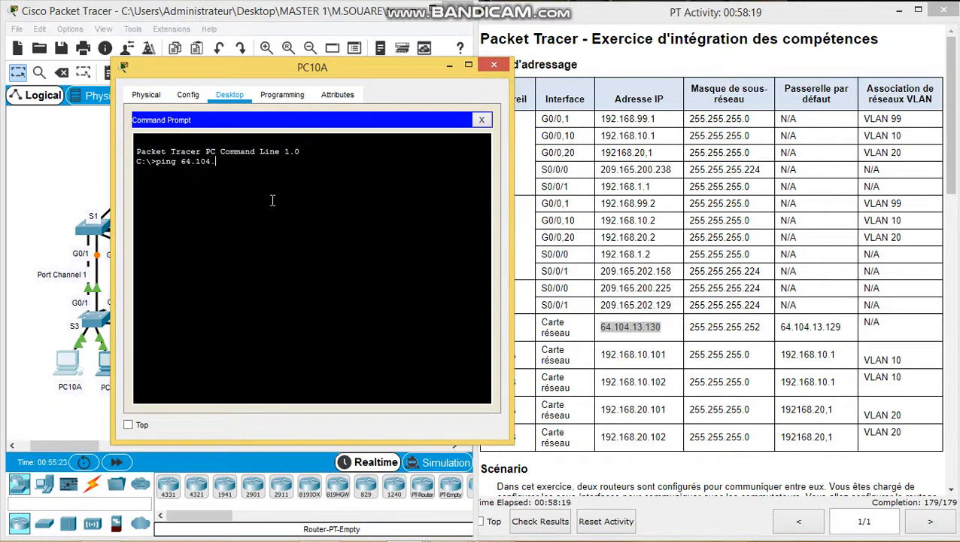
type("3.130")
key("Return")
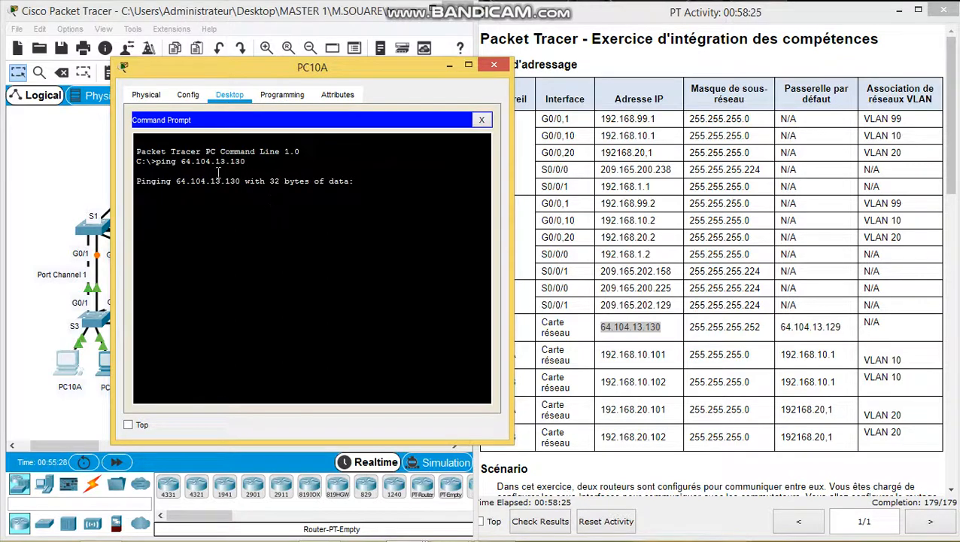
left_click_drag(374, 75, 578, 75)
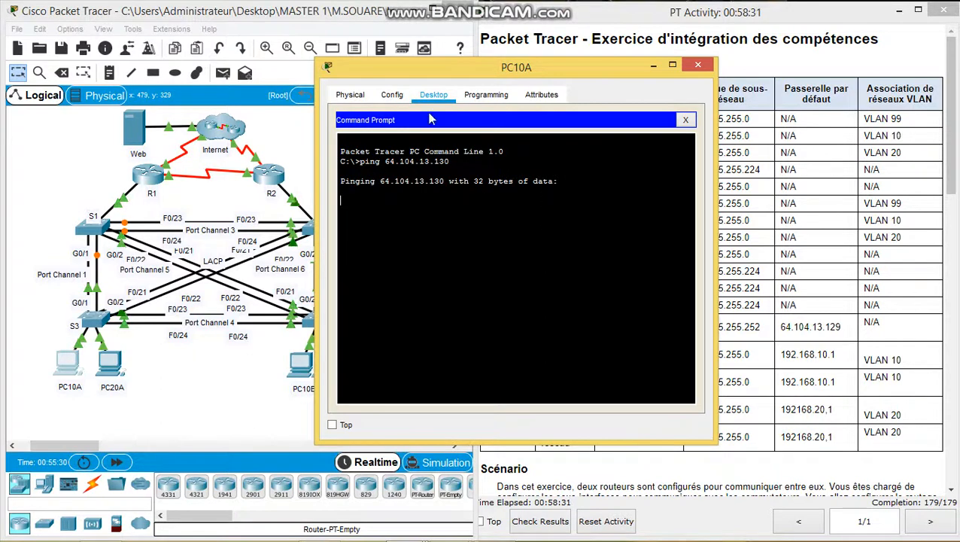
left_click_drag(556, 67, 649, 69)
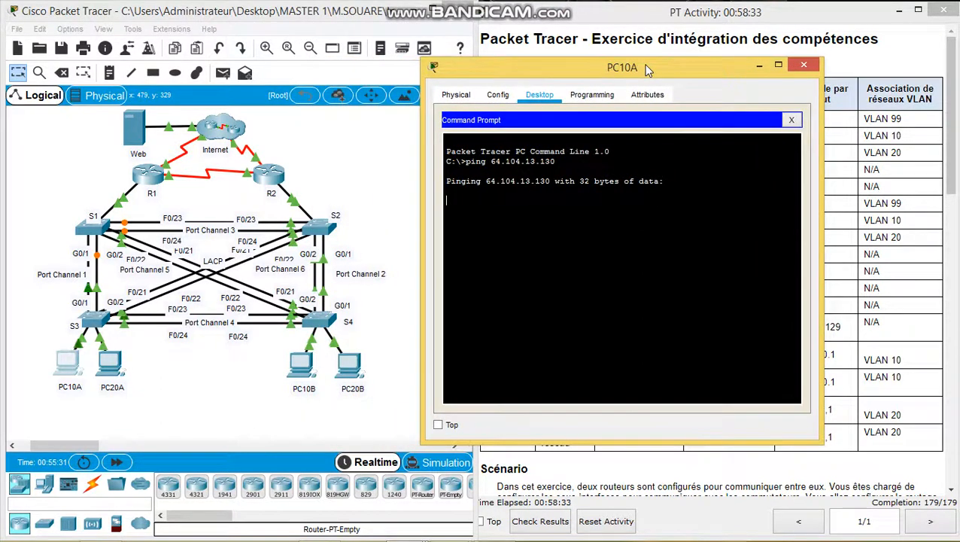